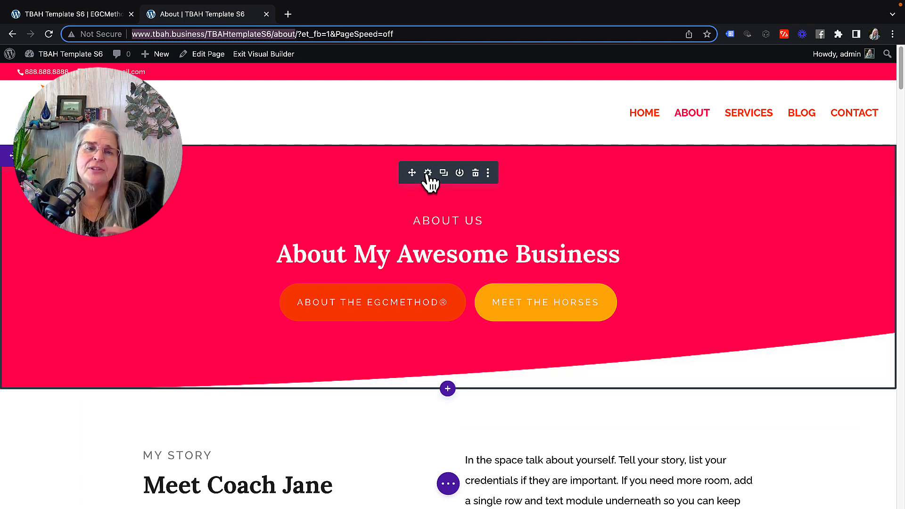
Review the content fields of the About page's fullwidth header, including its two button labels, and close its settings without changes.
left_click(428, 172)
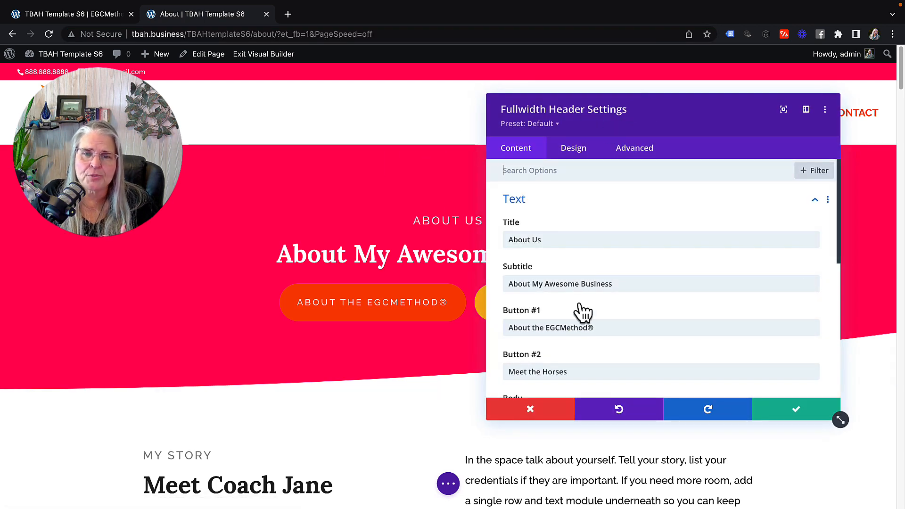
scroll(579, 307, "down", 4)
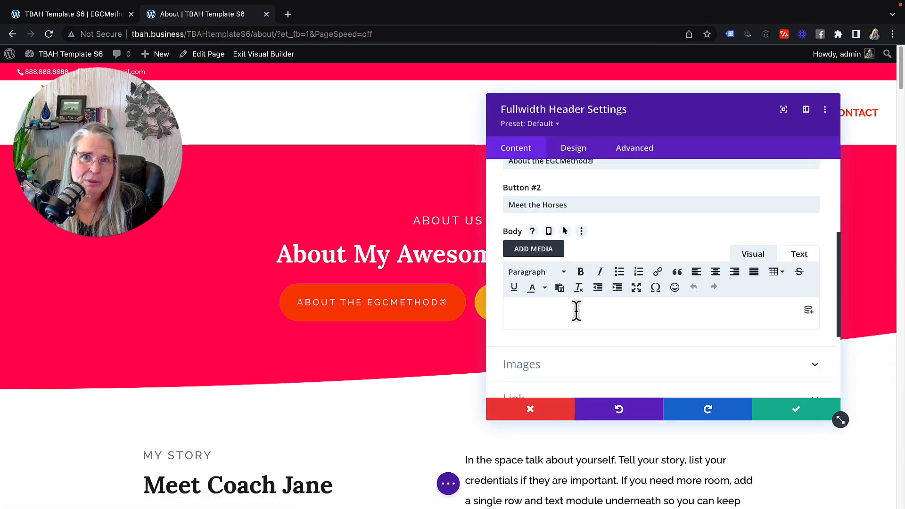
left_click(527, 409)
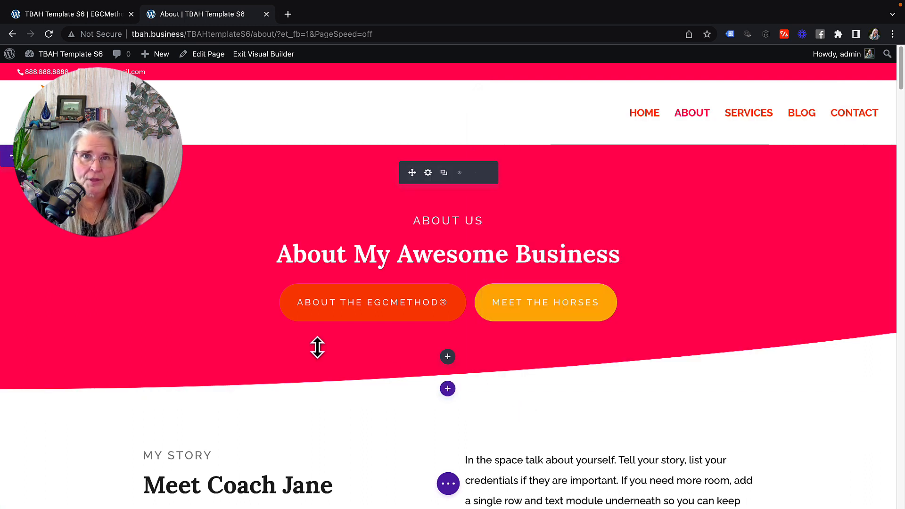
Examine the Button One design options of the fullwidth header, from text size to border radius, and close the settings without changes.
left_click(427, 172)
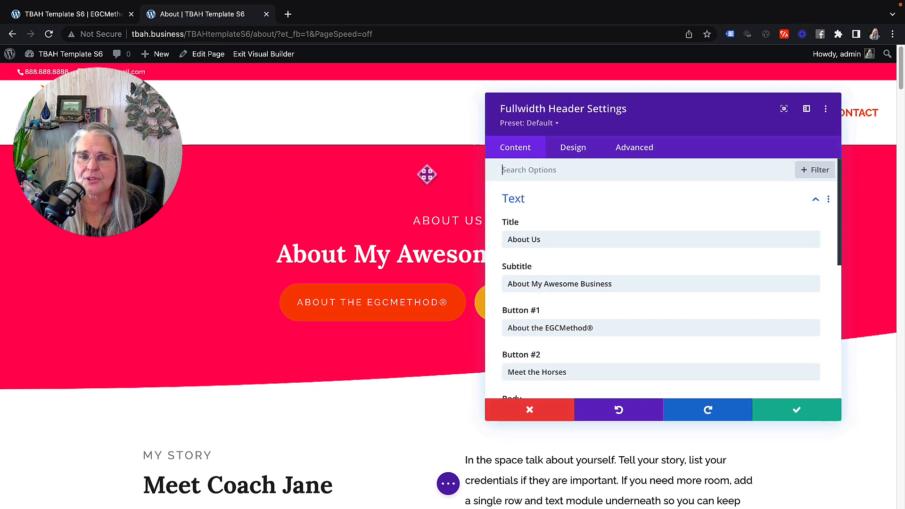
left_click(573, 149)
scroll(563, 311, "down", 3)
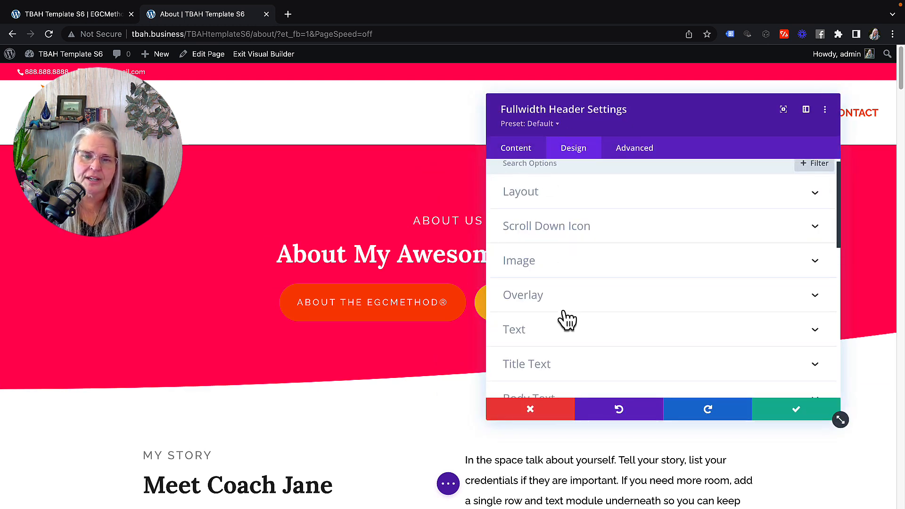
scroll(533, 325, "down", 3)
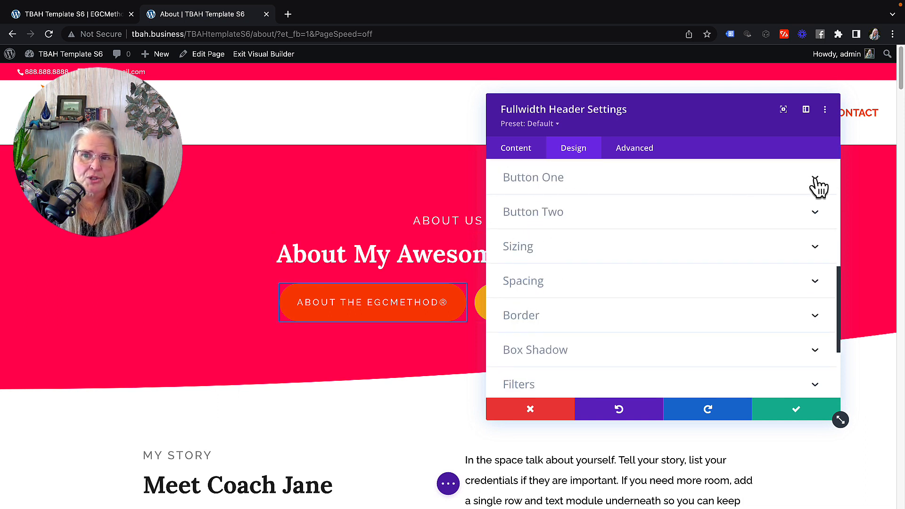
left_click(566, 178)
scroll(600, 352, "down", 5)
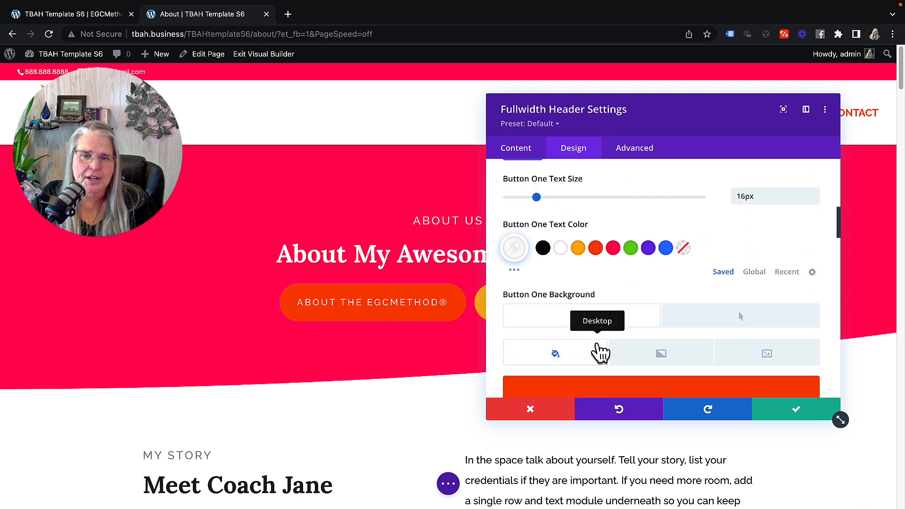
scroll(598, 347, "down", 3)
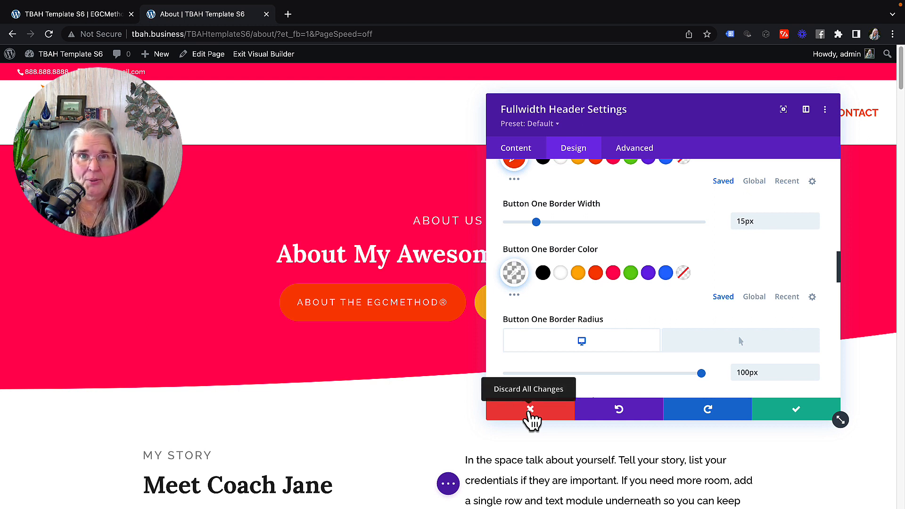
left_click(530, 409)
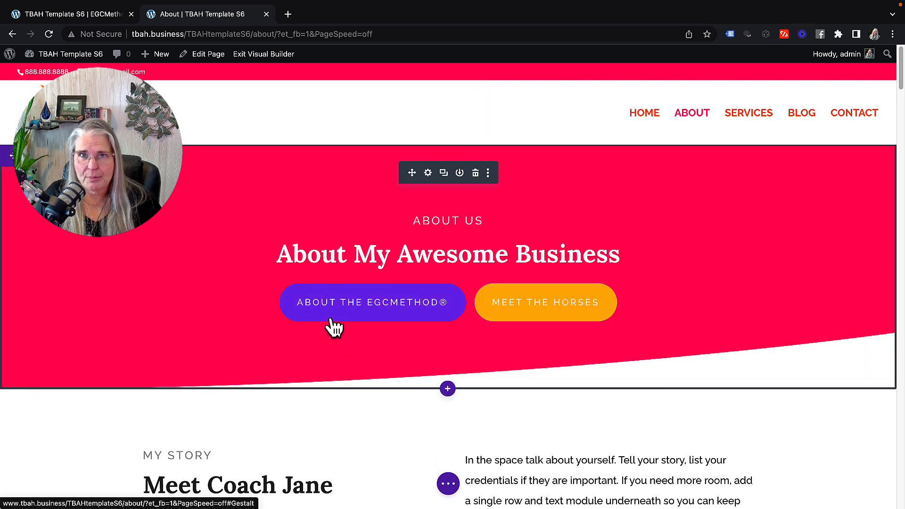
Insert a new Button module directly below the portrait photo in the Meet Coach Jane section.
scroll(333, 323, "down", 15)
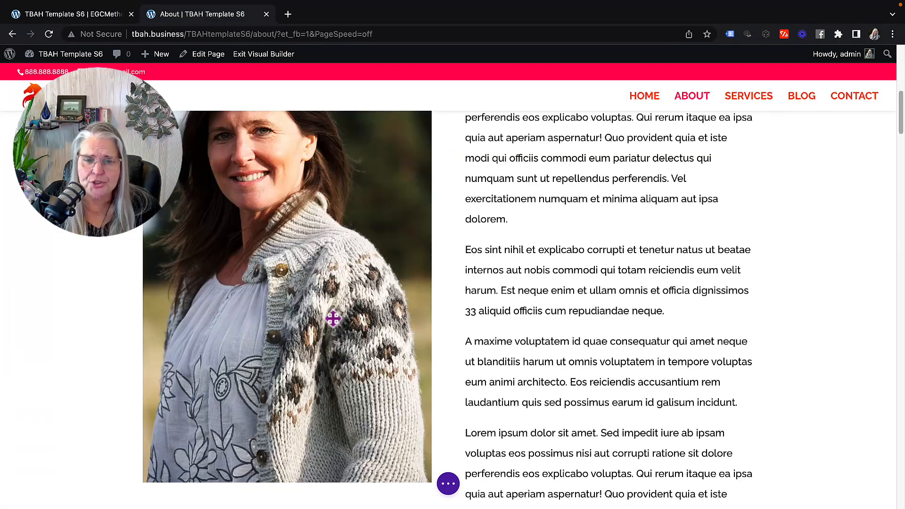
scroll(333, 318, "down", 4)
scroll(333, 319, "up", 5)
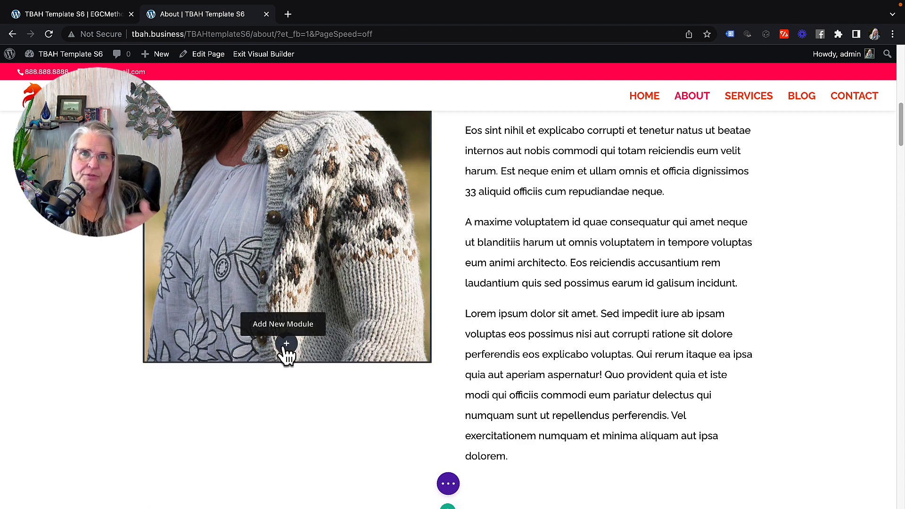
left_click(286, 344)
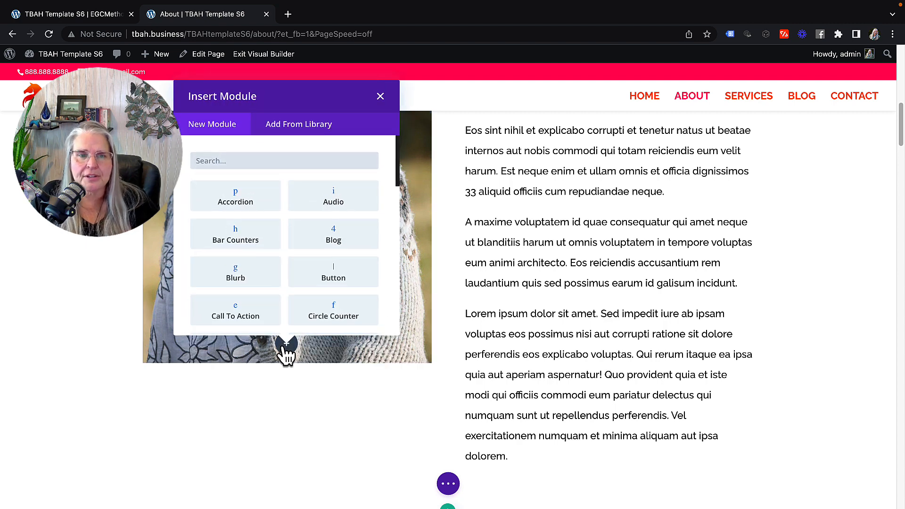
left_click(324, 278)
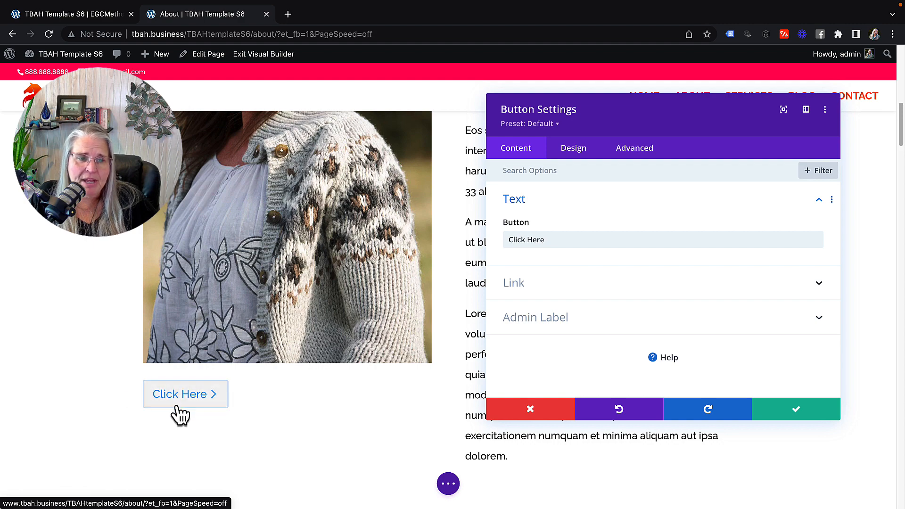
scroll(377, 277, "up", 10)
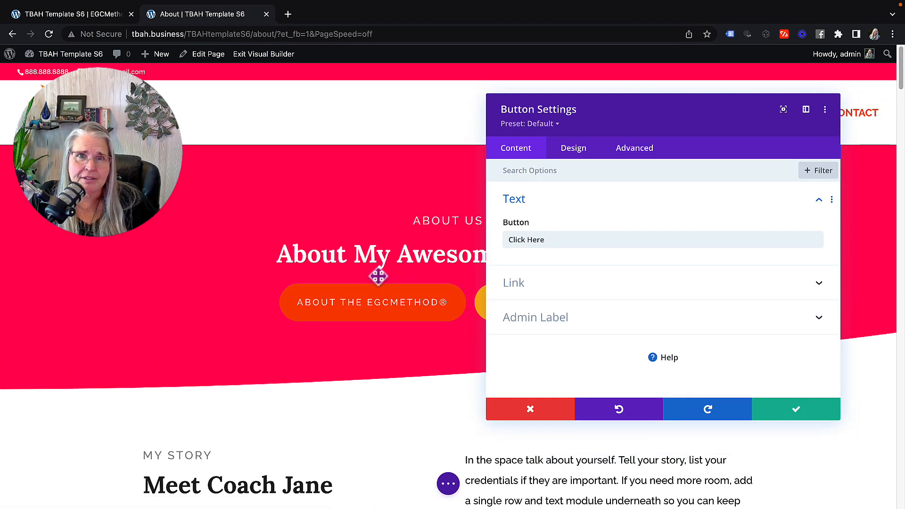
scroll(378, 277, "down", 10)
scroll(378, 277, "down", 3)
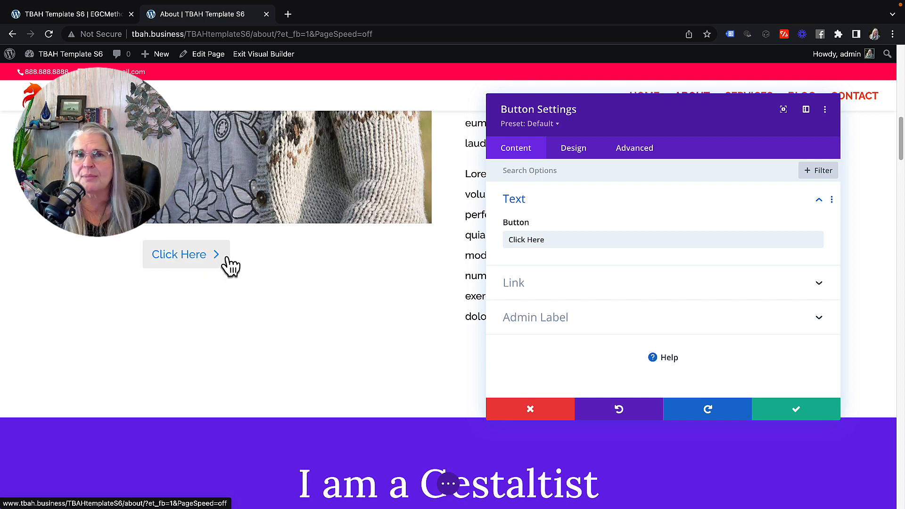
scroll(262, 278, "up", 1)
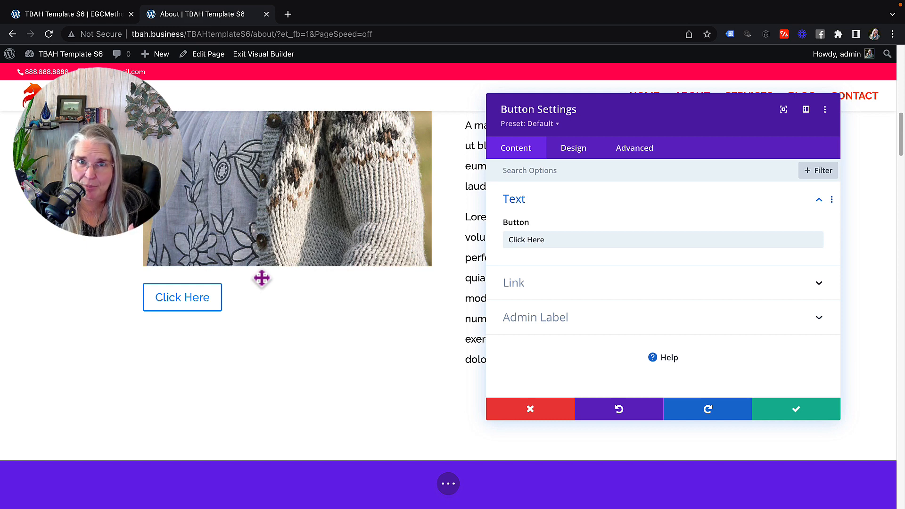
triple_click(562, 238)
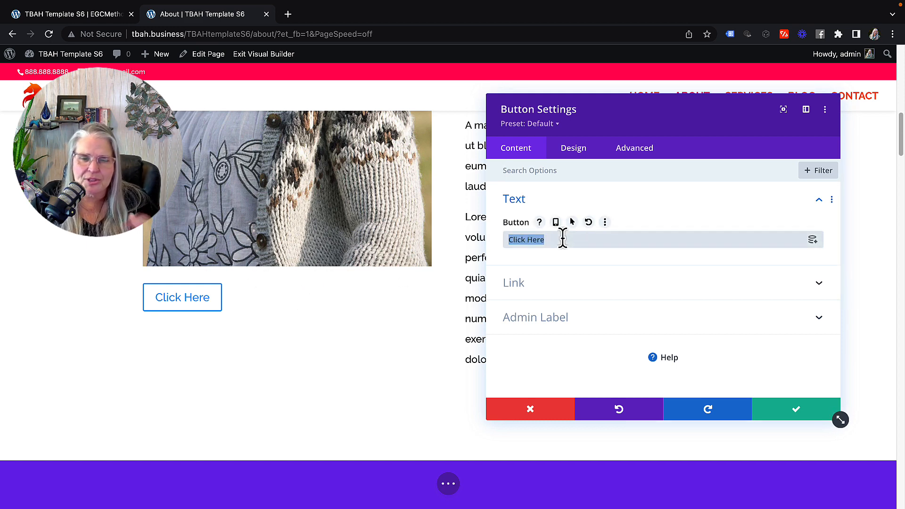
Try a dynamic Page Link as the new button's link URL, look through the available pages, and remove the link.
left_click(513, 284)
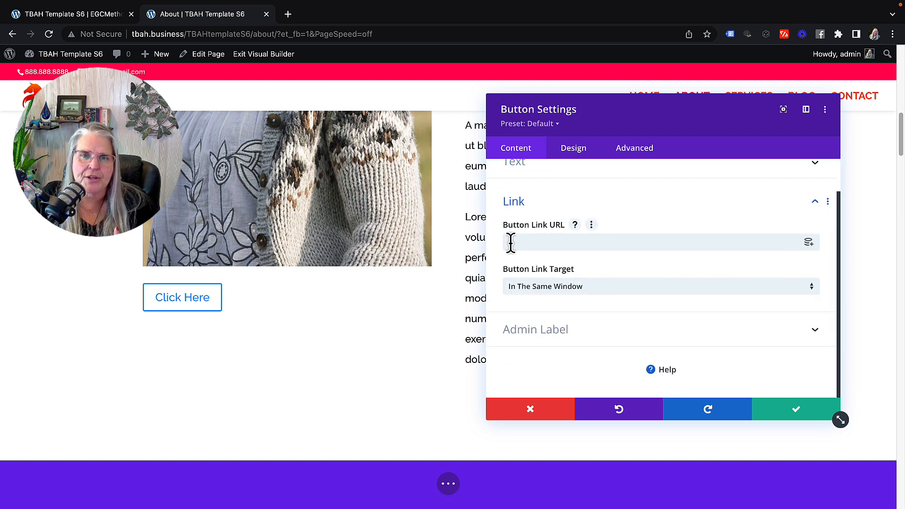
left_click(511, 242)
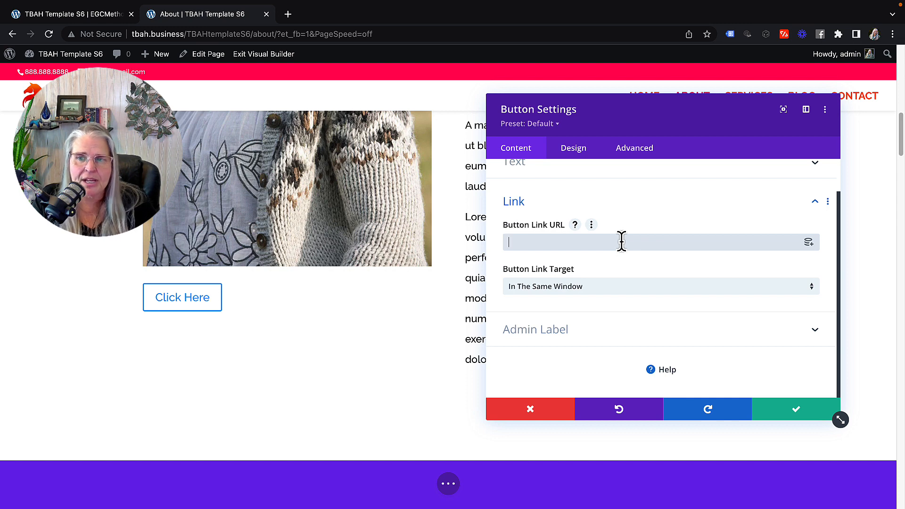
left_click(808, 243)
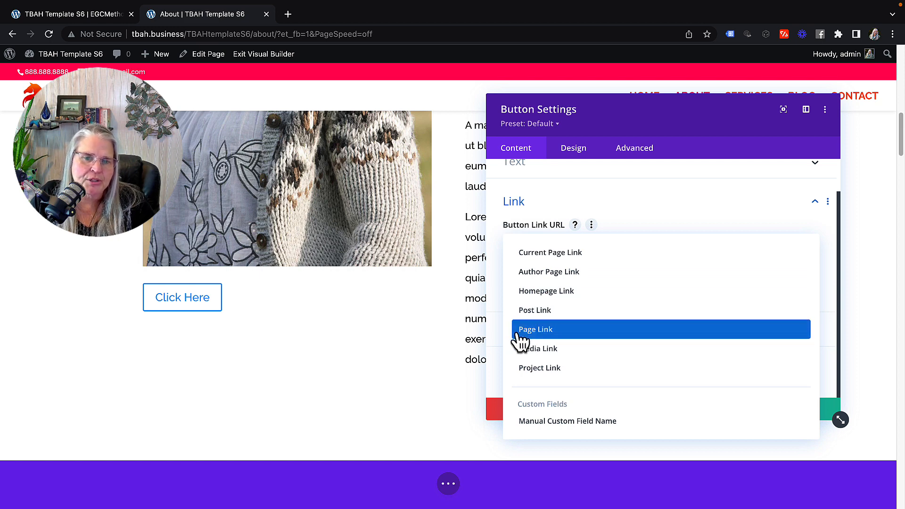
left_click(544, 332)
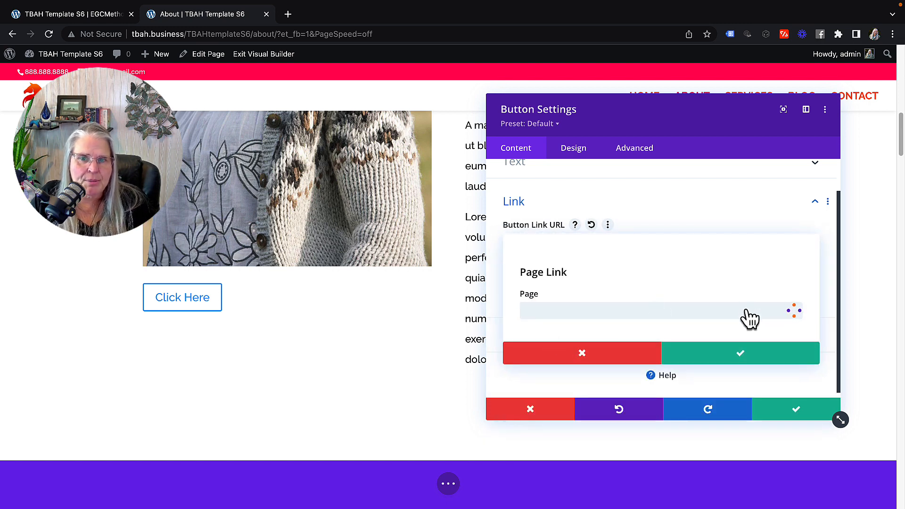
left_click(794, 312)
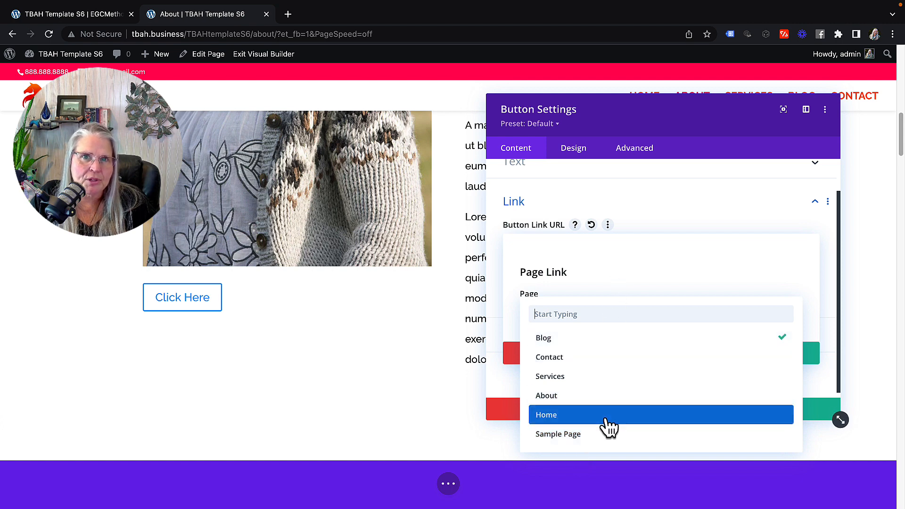
left_click(765, 222)
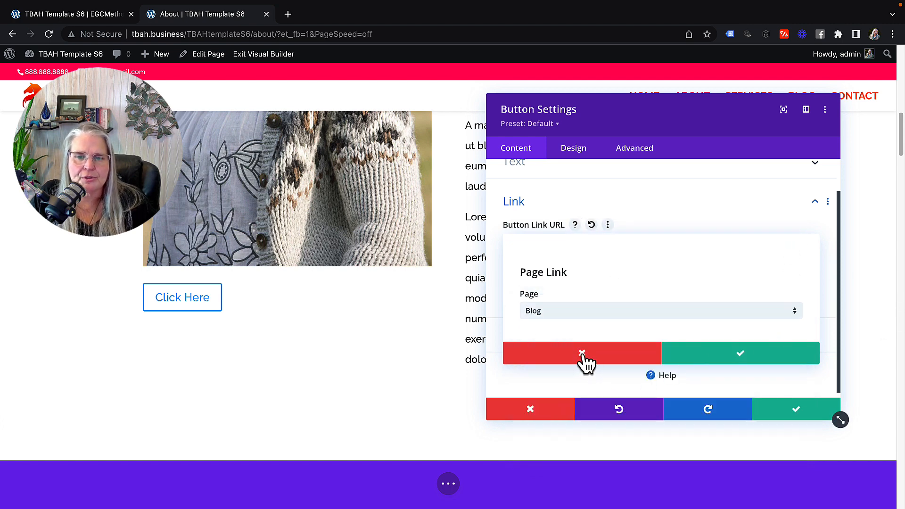
left_click(585, 359)
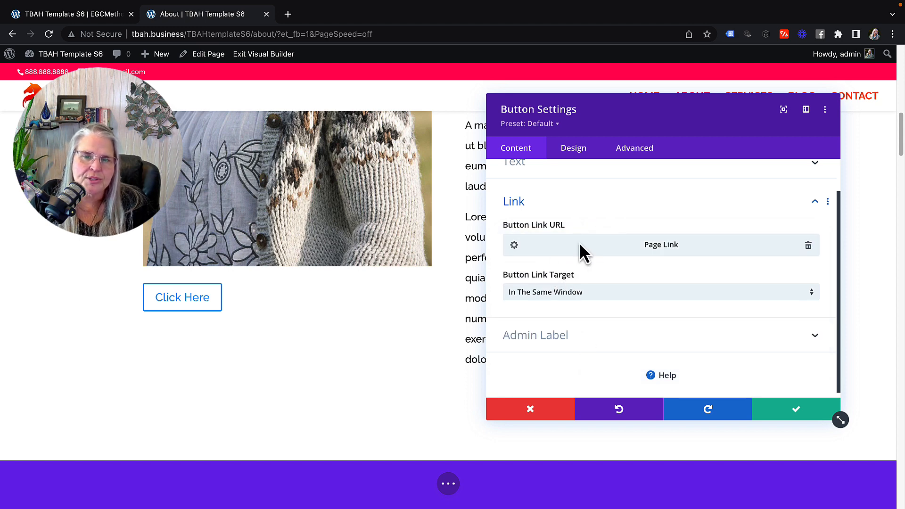
left_click(808, 245)
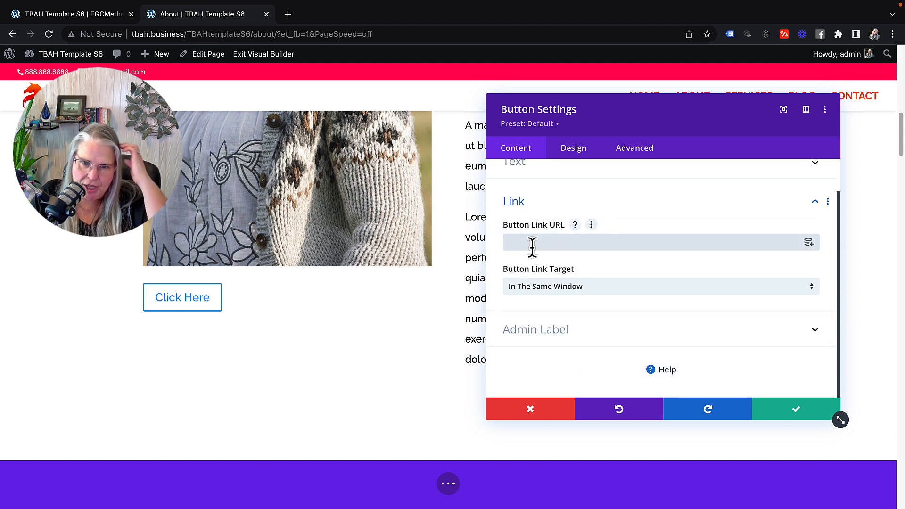
type("http")
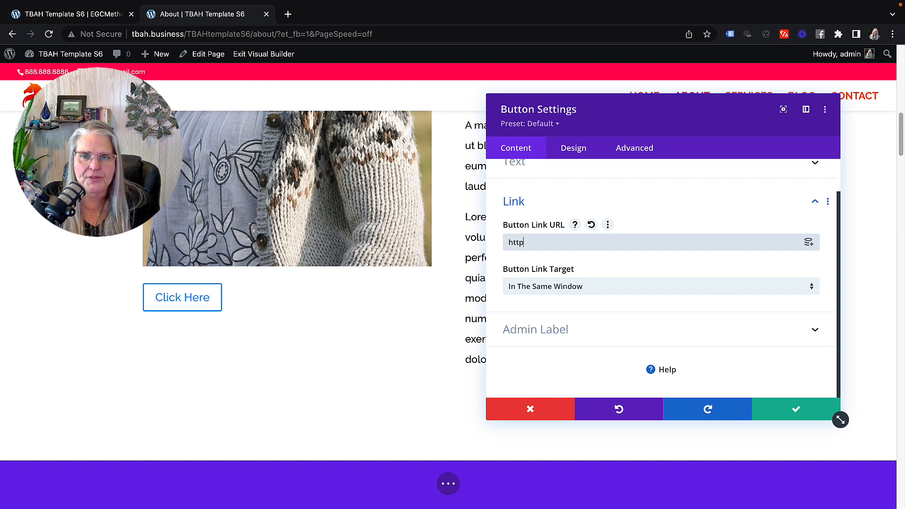
type("s")
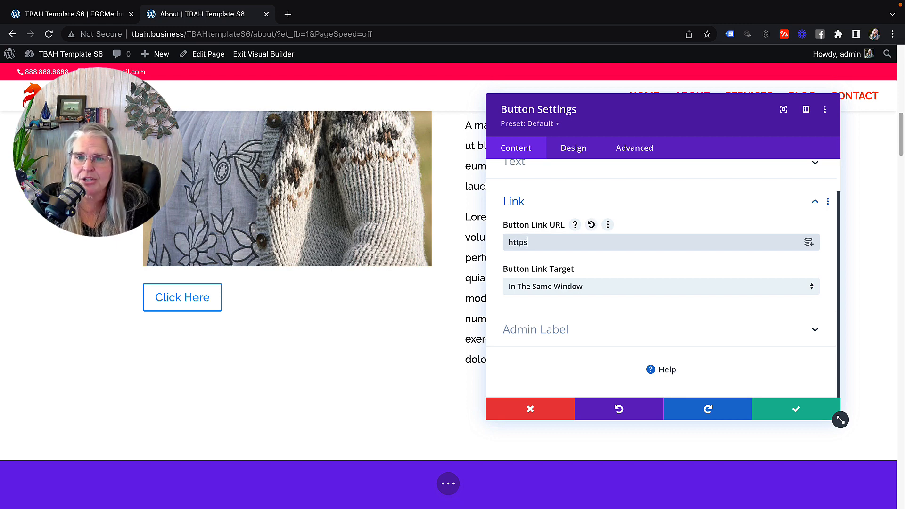
type("://")
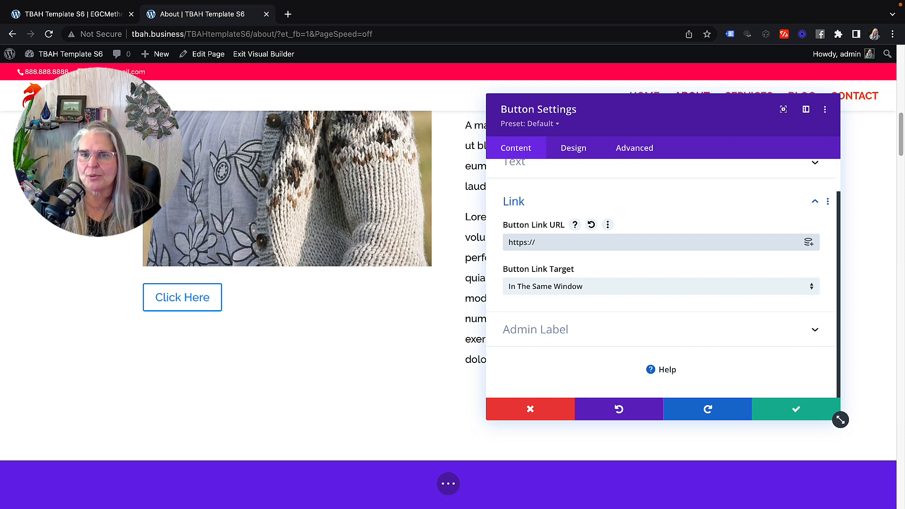
left_click(670, 287)
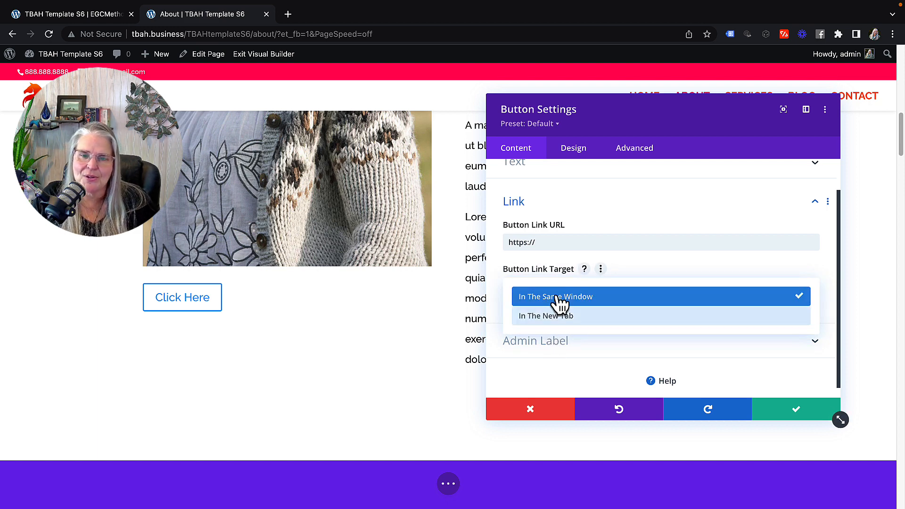
left_click(557, 298)
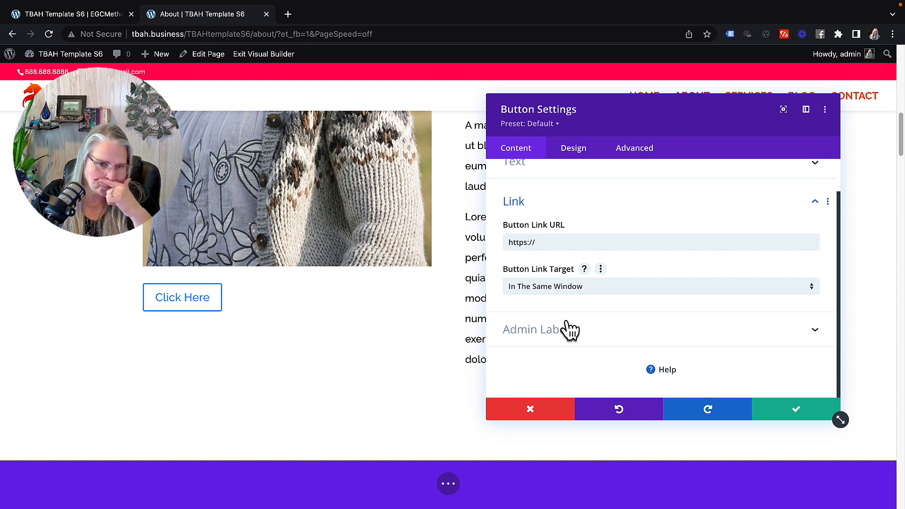
Clear the button's link URL completely.
left_click(549, 243)
key("BackSpace")
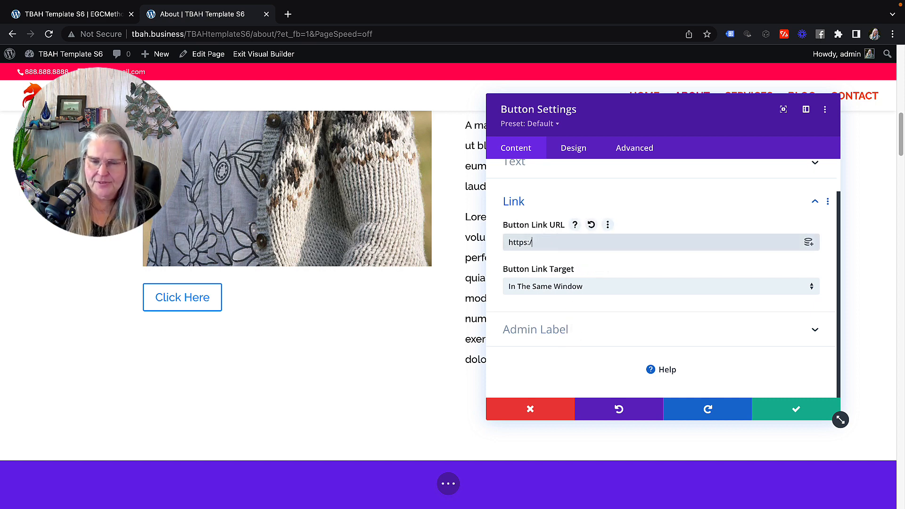
key("BackSpace")
key("BackSpace")
key("BackSpace")
key("BackSpace")
key("BackSpace")
key("BackSpace")
key("BackSpace")
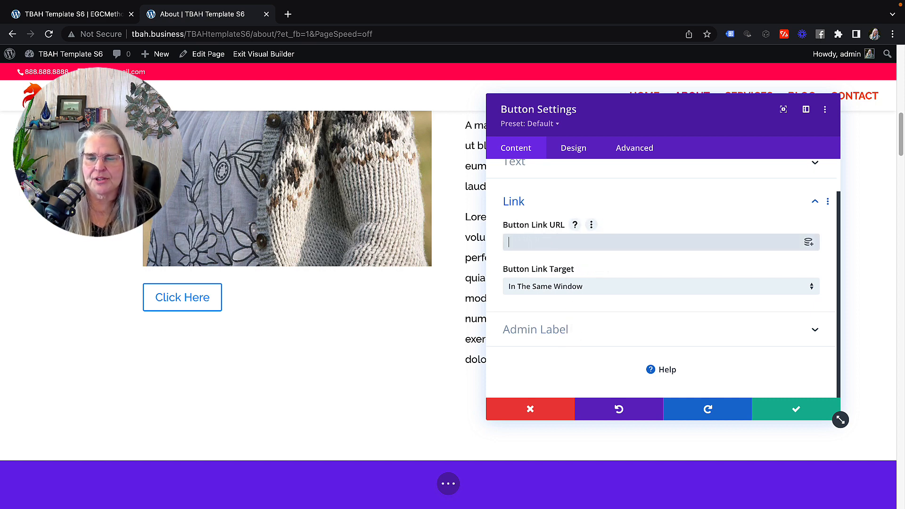
Set the new button's alignment to centered in its design settings.
left_click(570, 153)
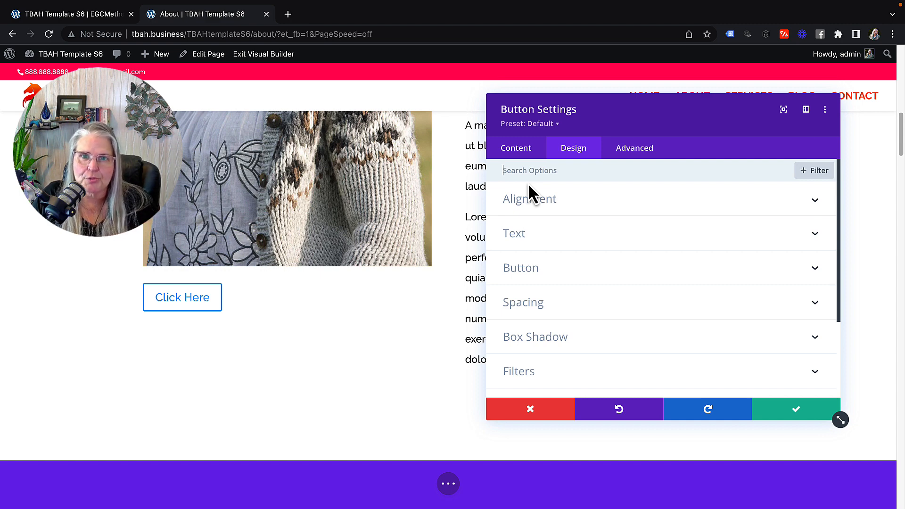
left_click(533, 210)
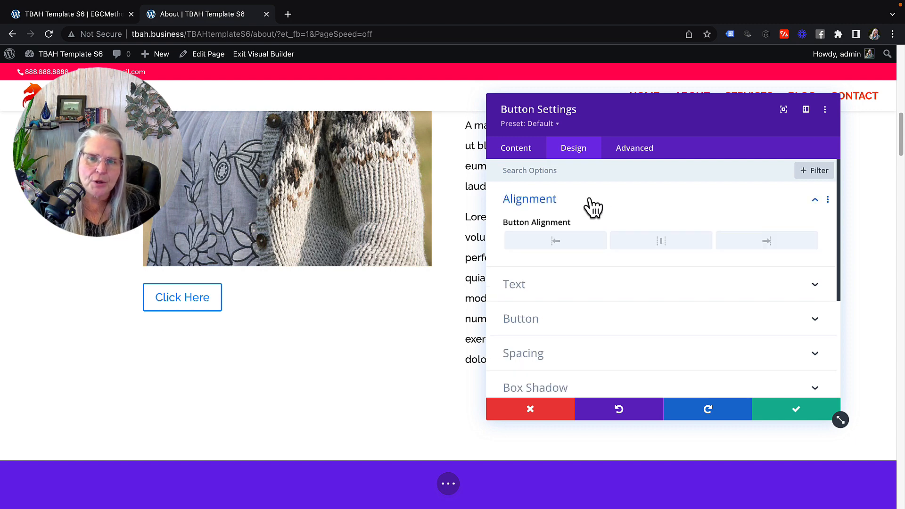
left_click(661, 249)
Try the Light text color for the button and set it back to Dark.
left_click(526, 295)
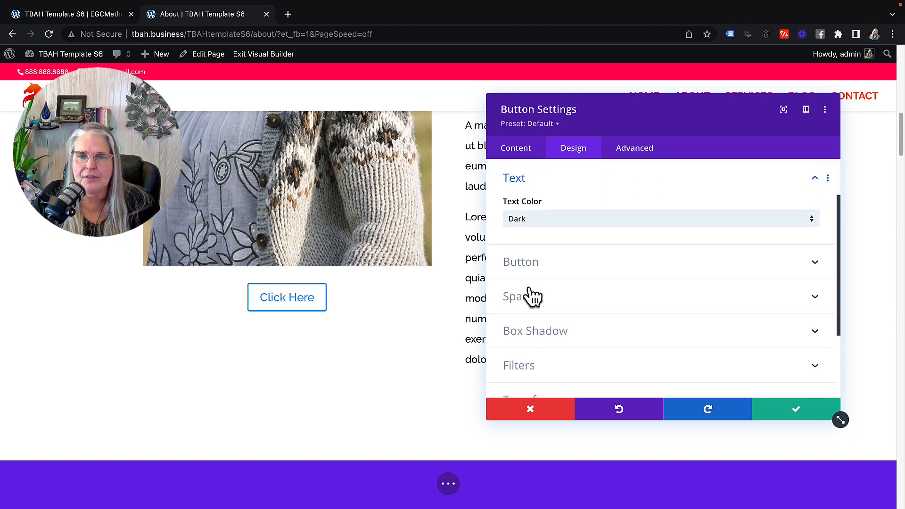
left_click(534, 218)
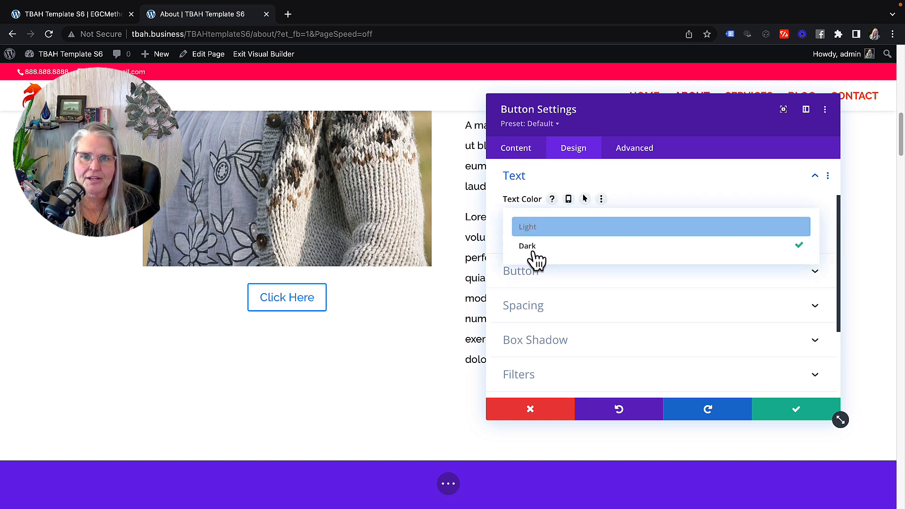
left_click(531, 240)
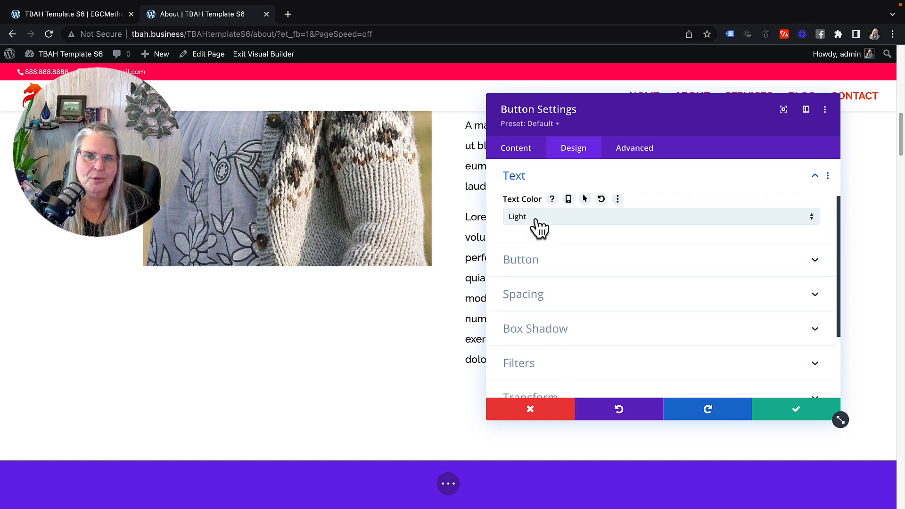
left_click(537, 219)
left_click(536, 253)
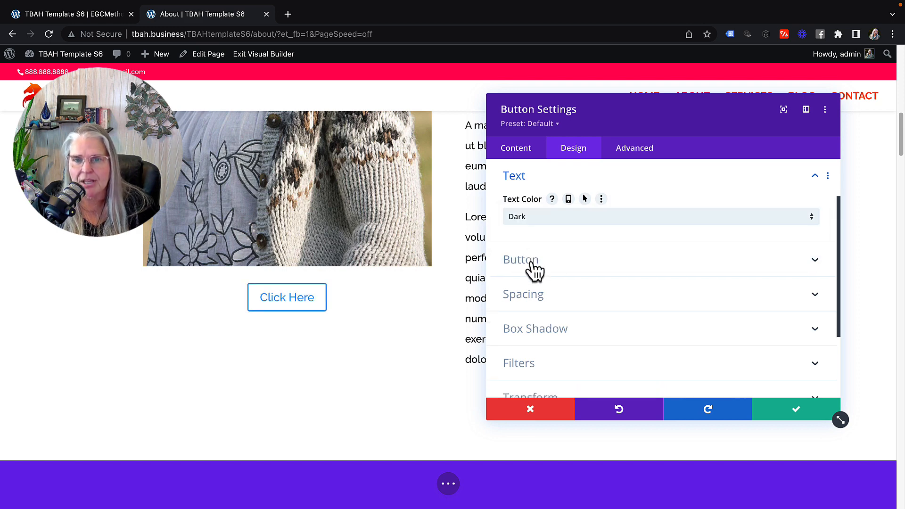
Enable custom styles for the button and set its text size to 30px.
left_click(534, 270)
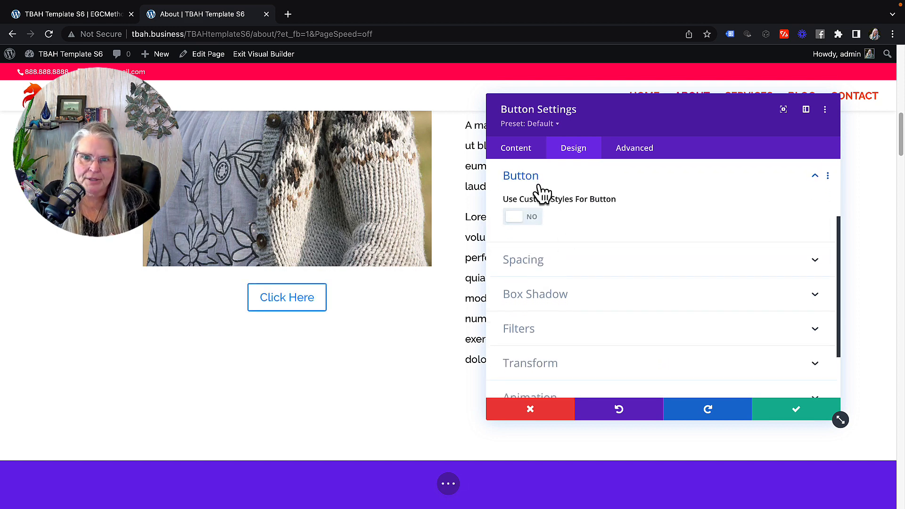
left_click(512, 224)
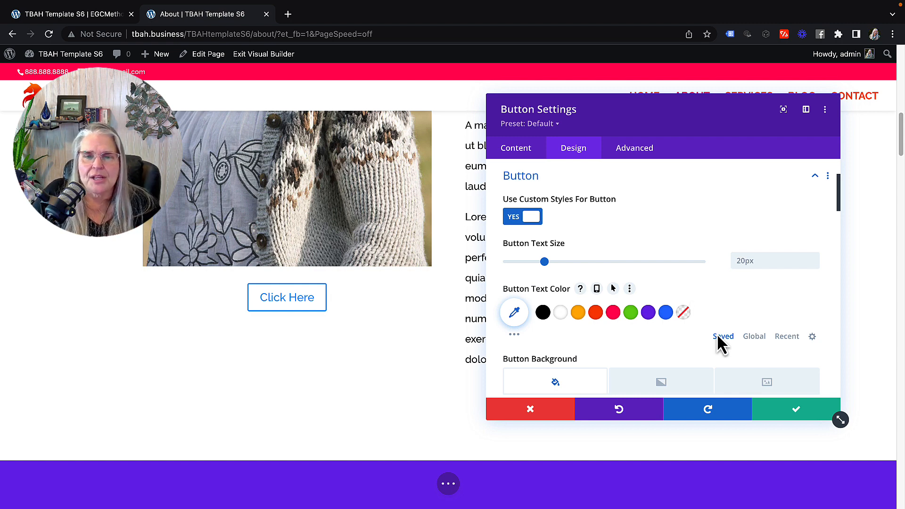
mouse_move(549, 261)
left_mouse_down()
mouse_move(576, 261)
mouse_move(564, 260)
left_mouse_up()
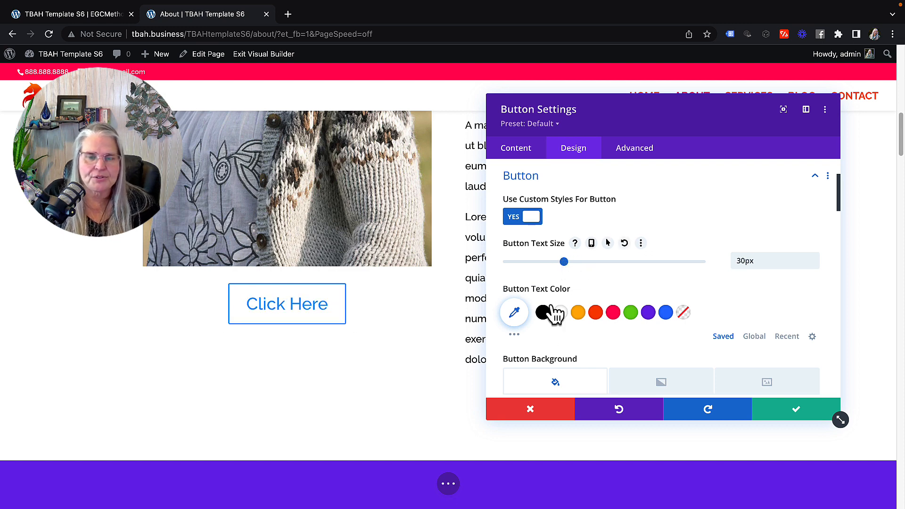
Set the button's text color to white and its background to the saved pinkish-red color.
left_click(612, 312)
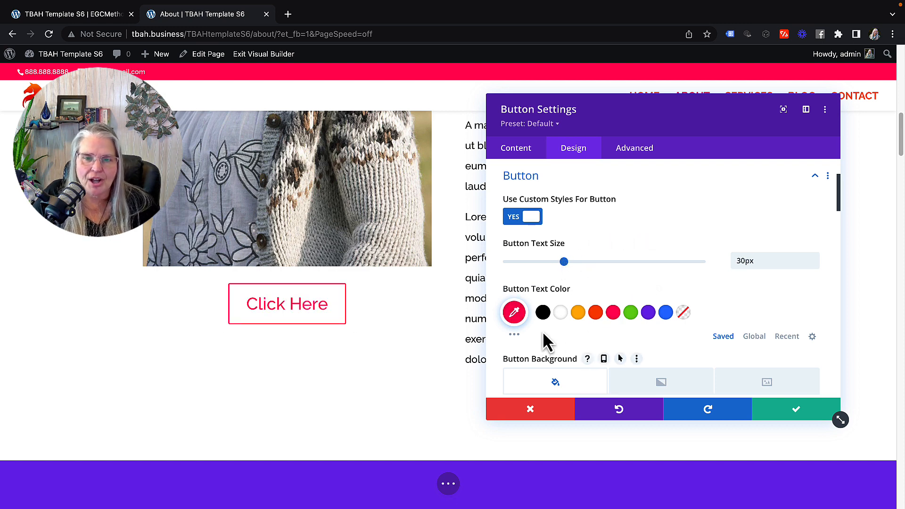
left_click(560, 314)
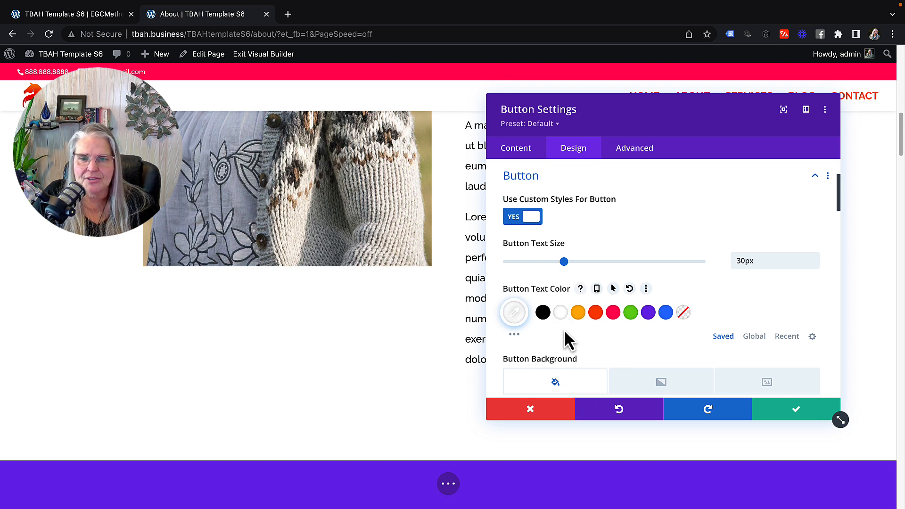
scroll(586, 341, "down", 5)
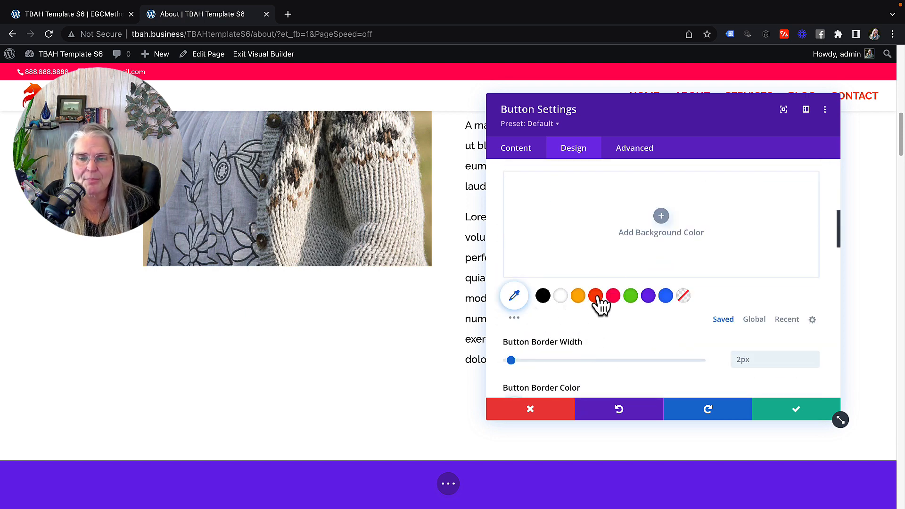
left_click(613, 296)
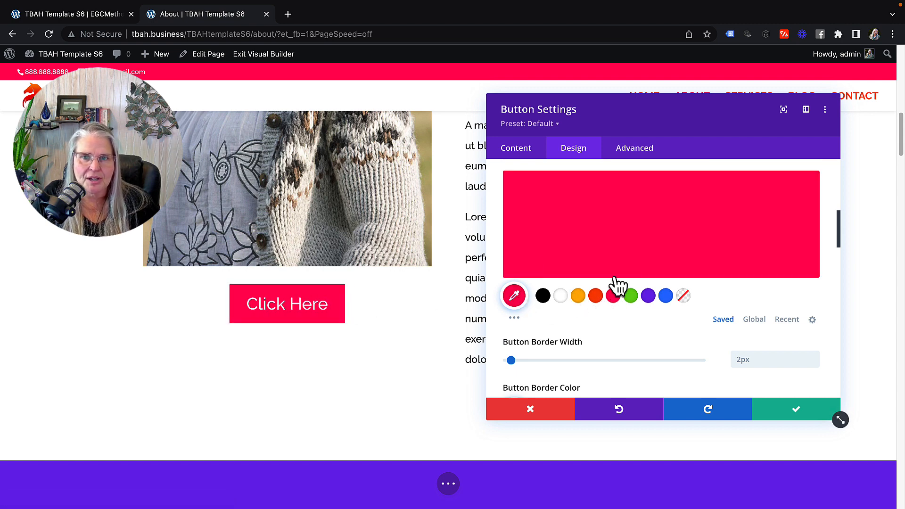
Set the button's border width to 4px and its border color to the saved green.
scroll(627, 264, "up", 1)
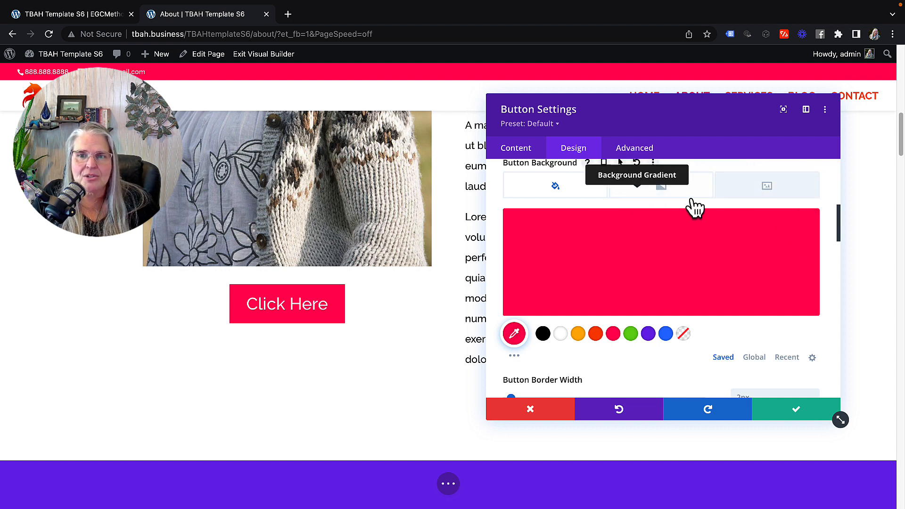
scroll(593, 325, "down", 1)
scroll(593, 325, "down", 3)
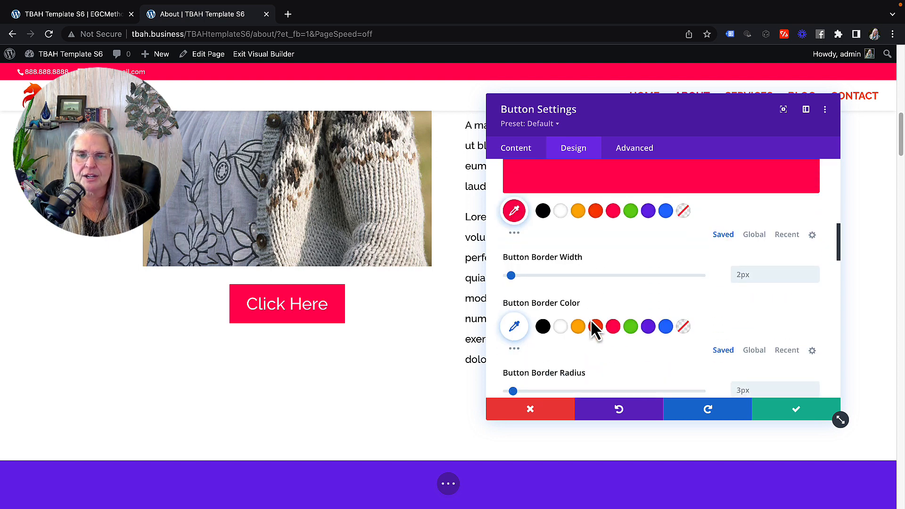
left_click(735, 266)
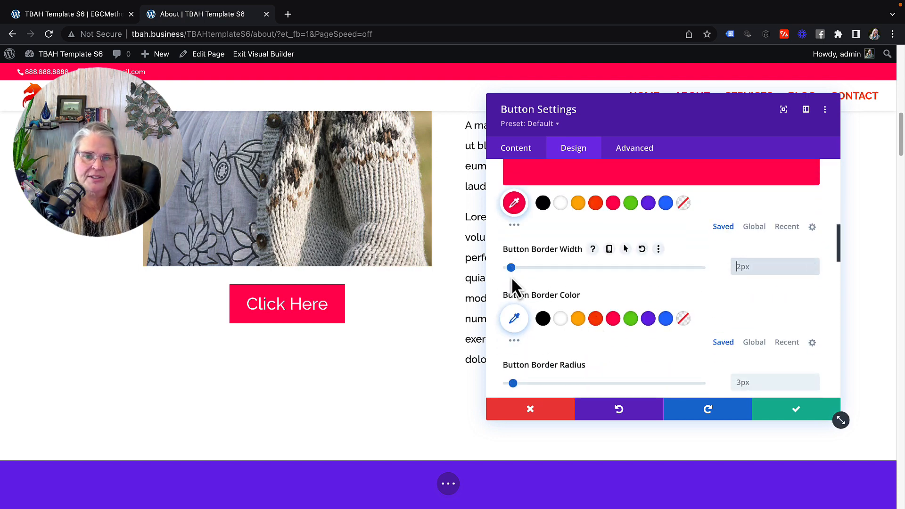
mouse_move(511, 268)
left_mouse_down()
mouse_move(570, 267)
mouse_move(514, 268)
left_mouse_up()
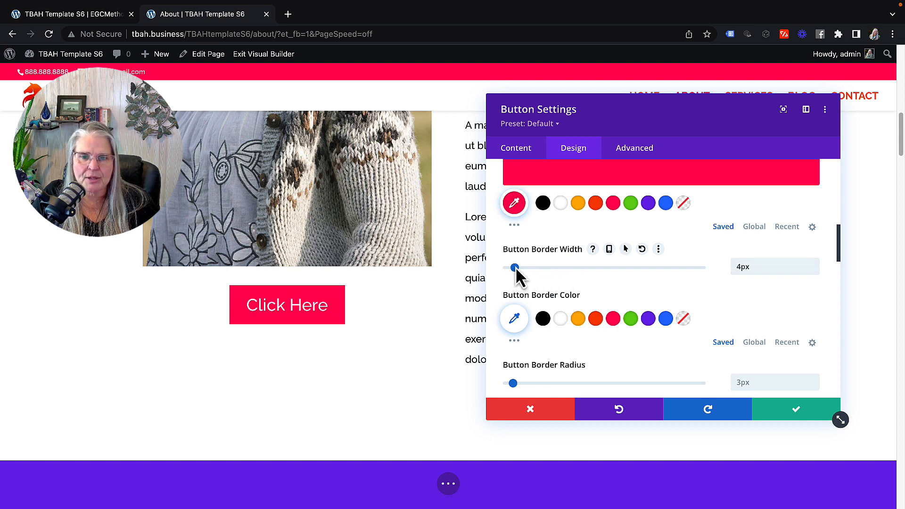
left_click(595, 319)
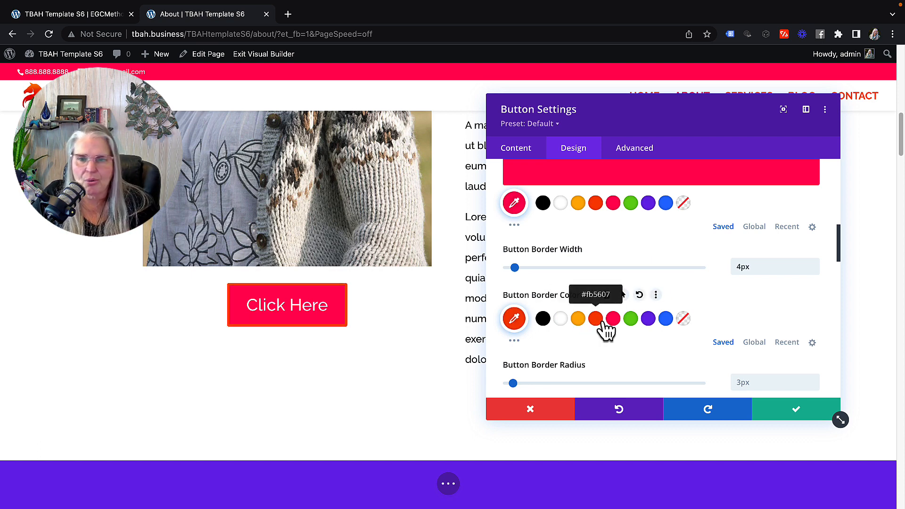
left_click(631, 319)
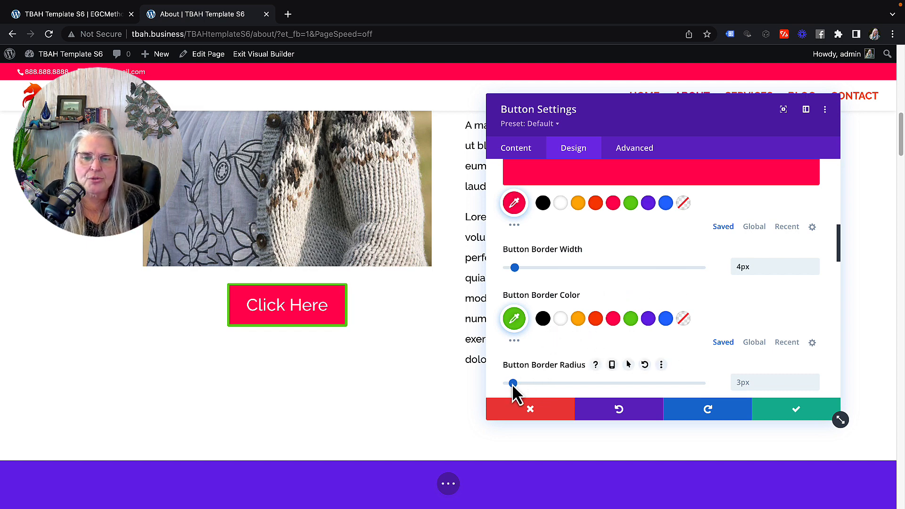
Round the button's corners with a border radius of 60px.
left_click_drag(513, 386, 693, 384)
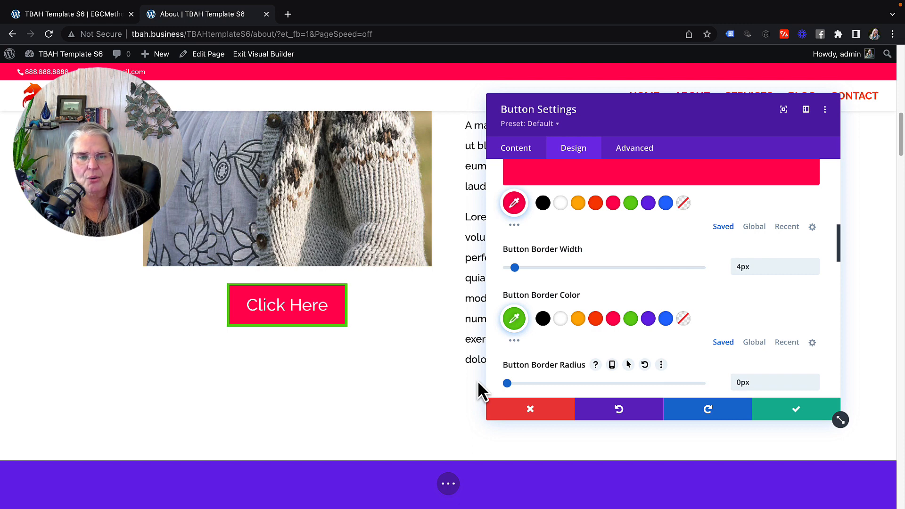
left_click_drag(507, 382, 527, 382)
left_click_drag(631, 382, 625, 389)
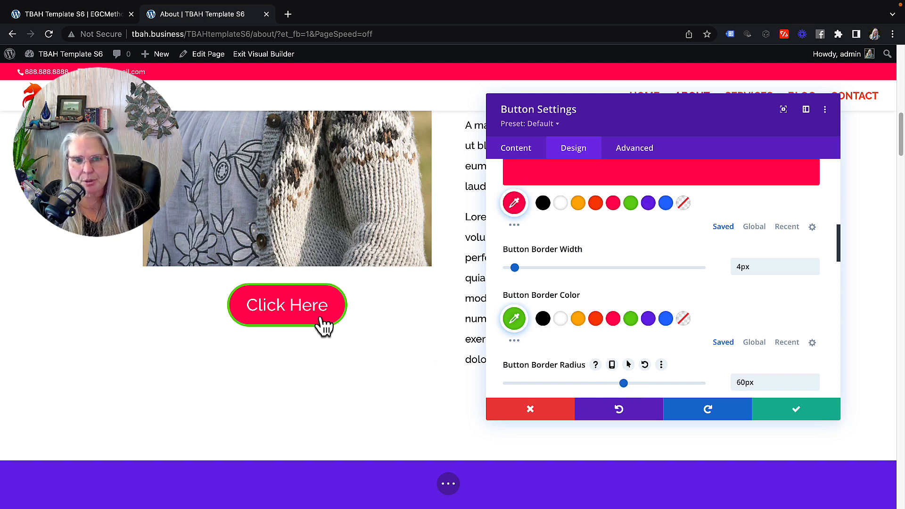
Set the button's letter spacing to 6px.
scroll(649, 350, "down", 2)
scroll(649, 351, "down", 3)
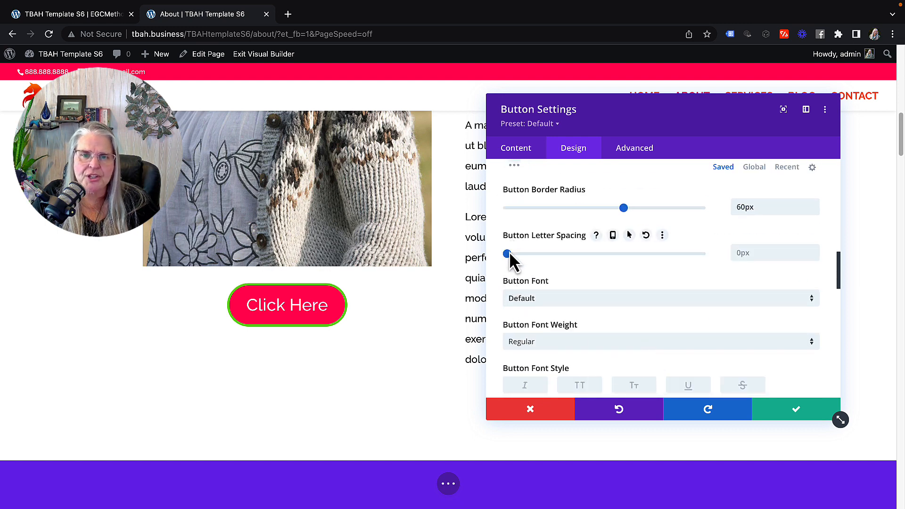
mouse_move(509, 253)
left_mouse_down()
mouse_move(593, 259)
mouse_move(518, 255)
left_mouse_up()
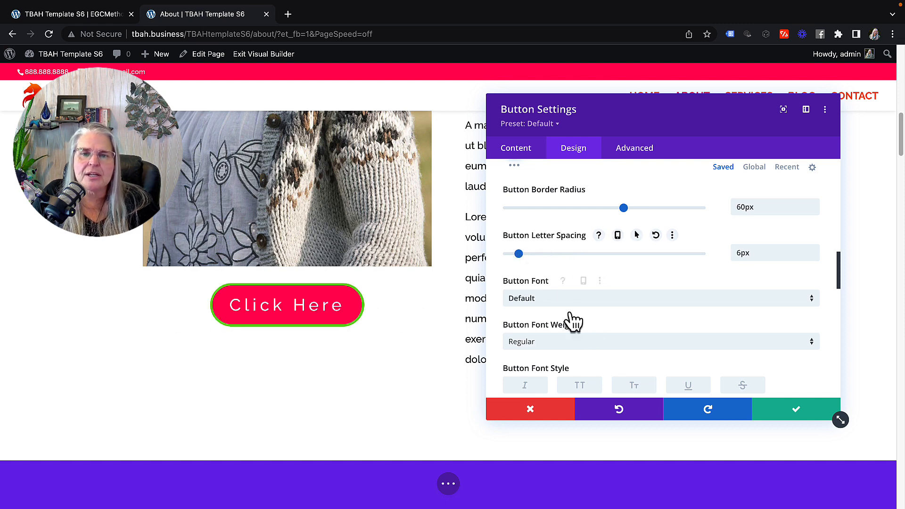
Choose the circled double right-chevron as the button's icon.
scroll(538, 321, "down", 5)
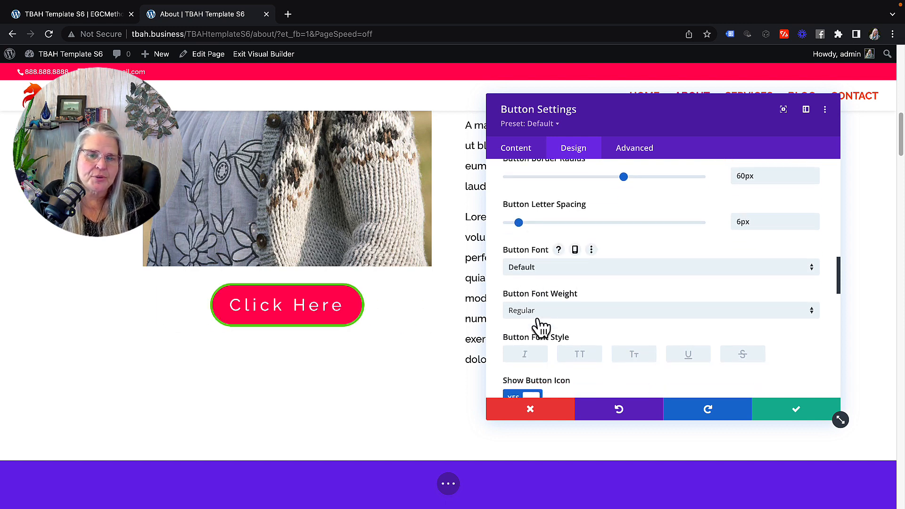
scroll(538, 316, "down", 2)
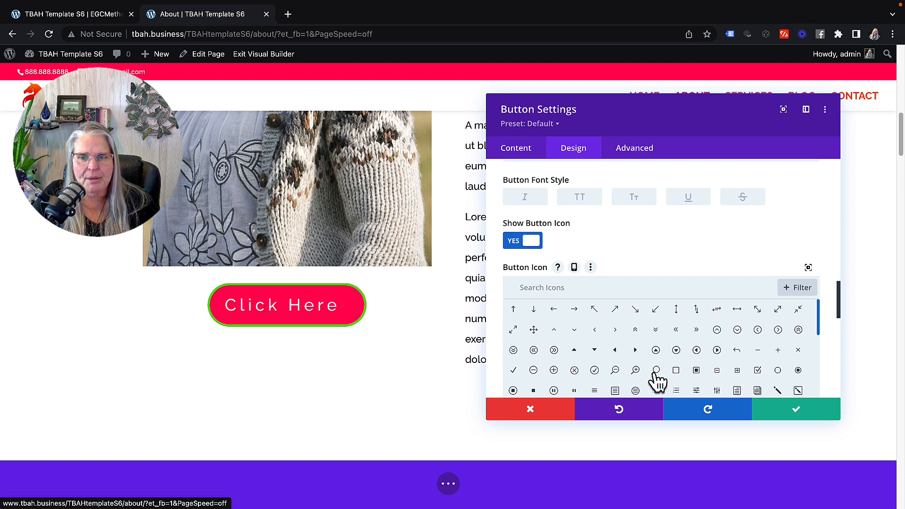
left_click(574, 371)
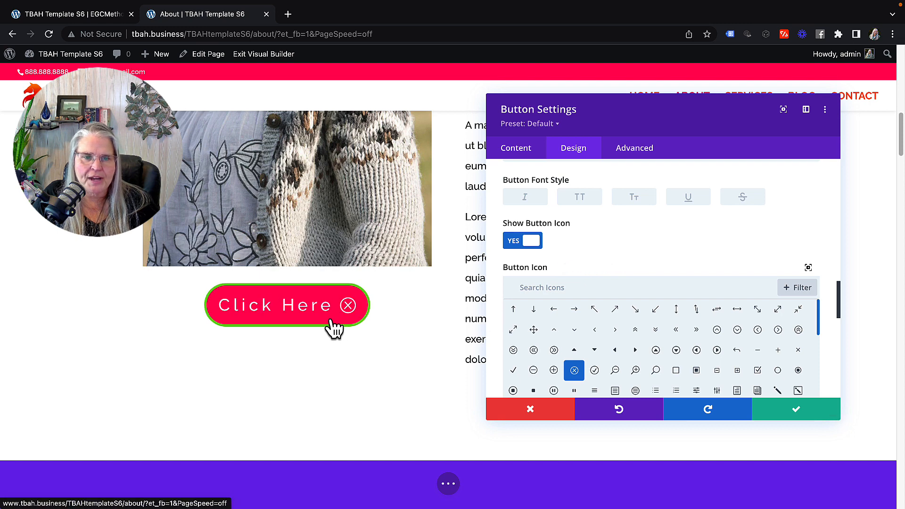
left_click(553, 349)
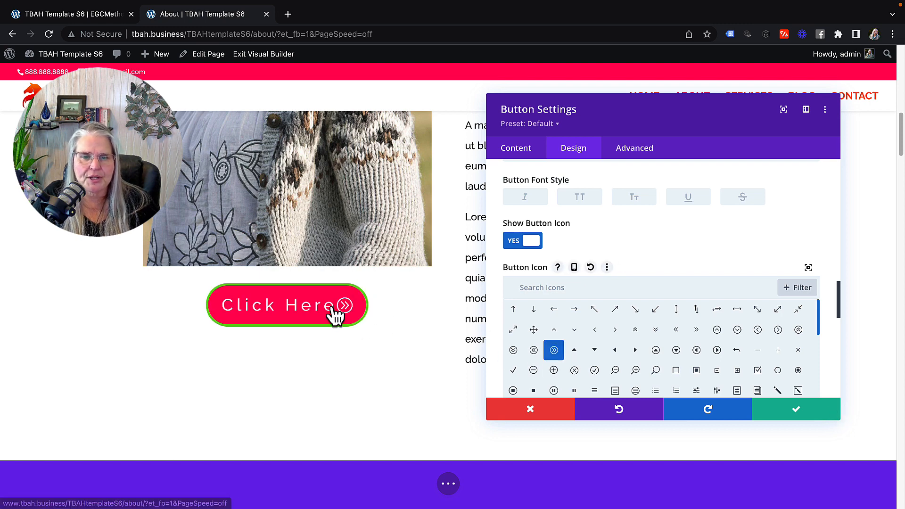
Look through the remaining button icons and set the icon color to the saved orange.
scroll(669, 351, "down", 10)
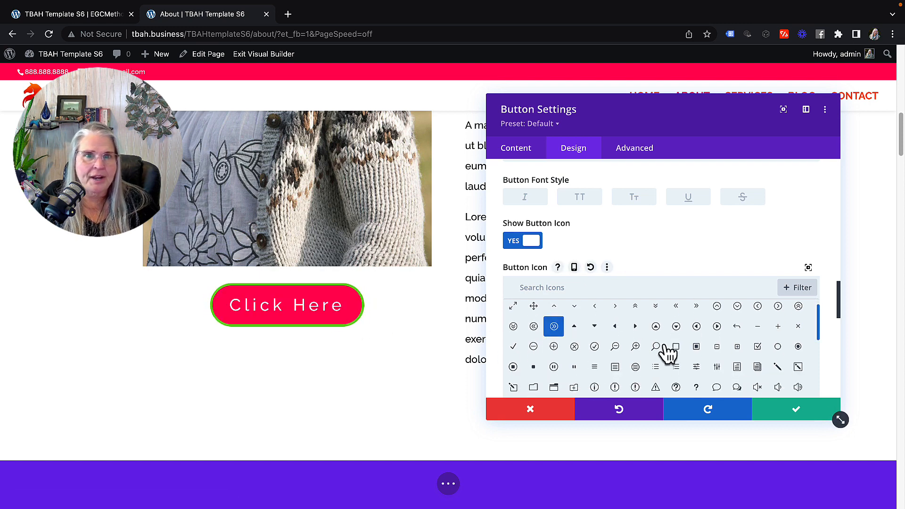
scroll(592, 366, "down", 15)
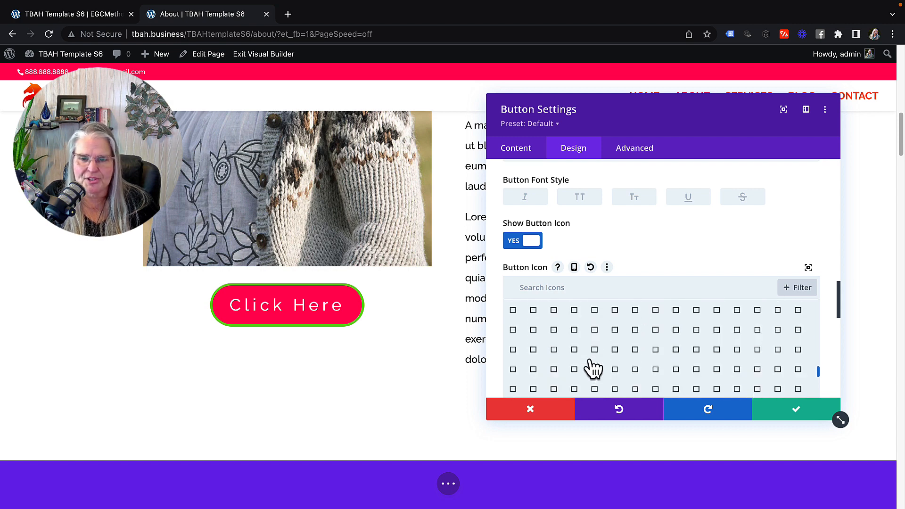
scroll(593, 368, "down", 5)
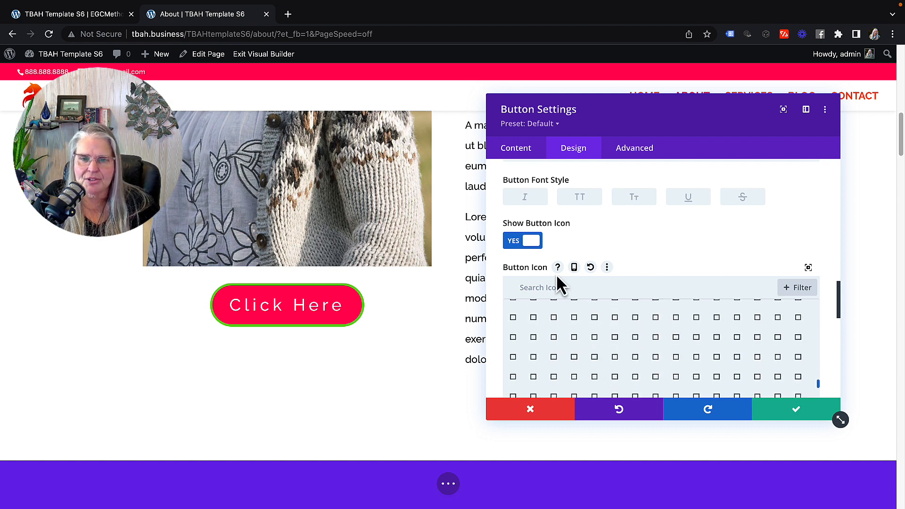
scroll(766, 354, "down", 1)
scroll(836, 301, "down", 4)
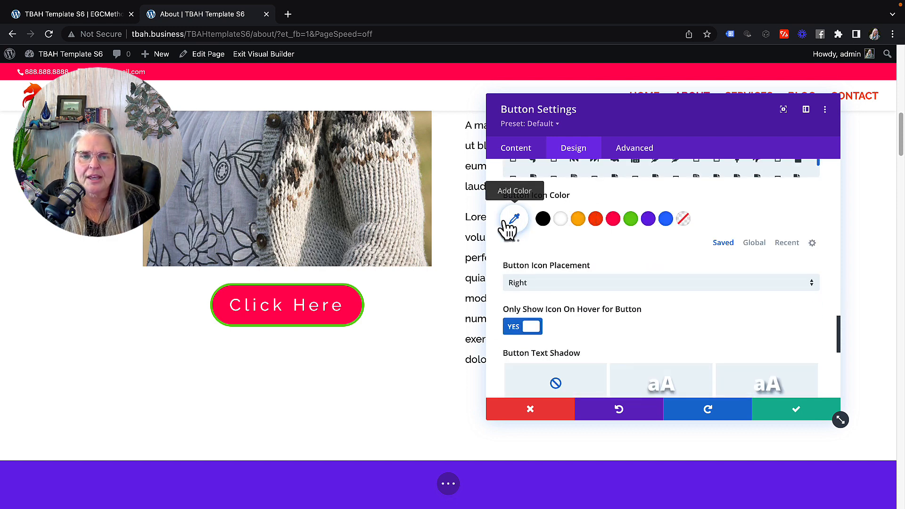
left_click(577, 222)
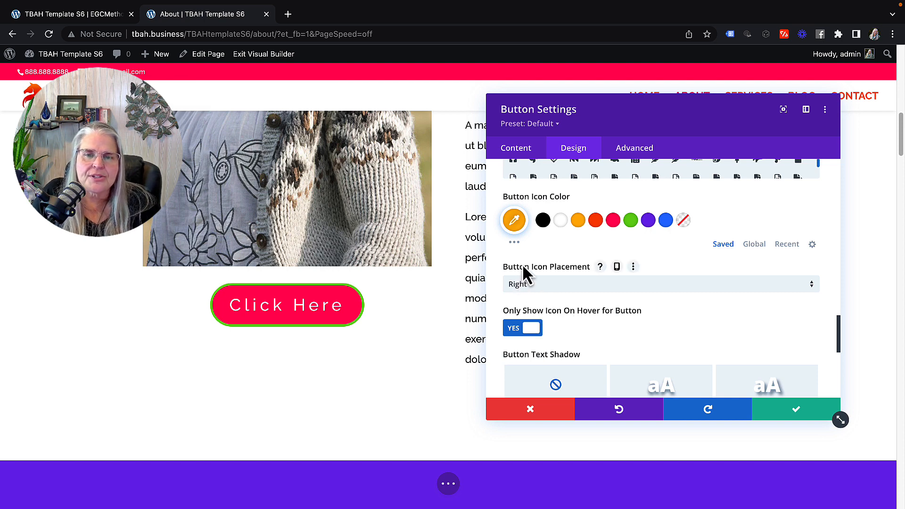
Try the Left placement for the button icon and return it to Right.
left_click(538, 293)
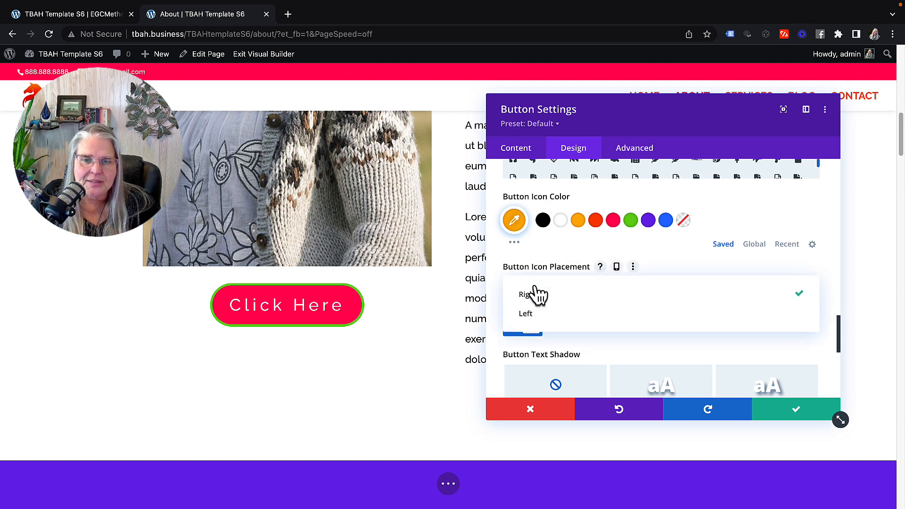
left_click(528, 315)
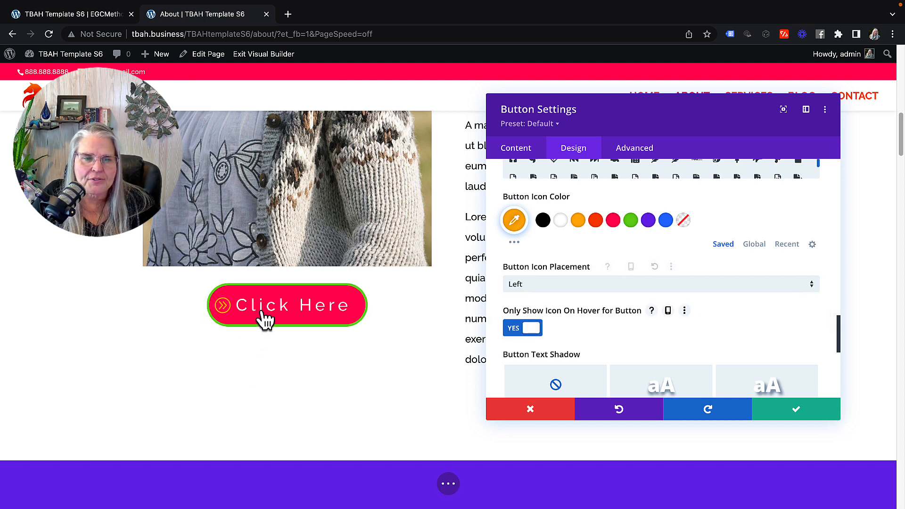
left_click(529, 289)
left_click(528, 296)
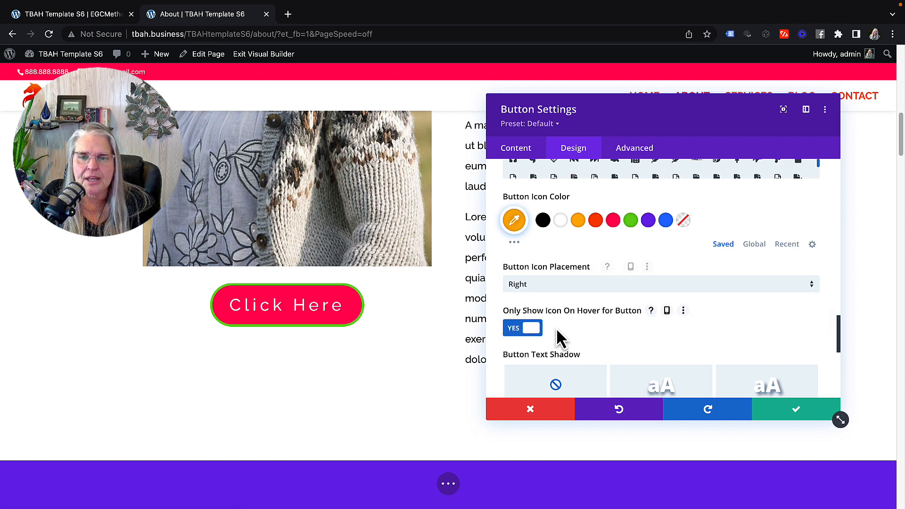
Turn off showing the icon only on hover so the button always displays it.
scroll(559, 330, "down", 1)
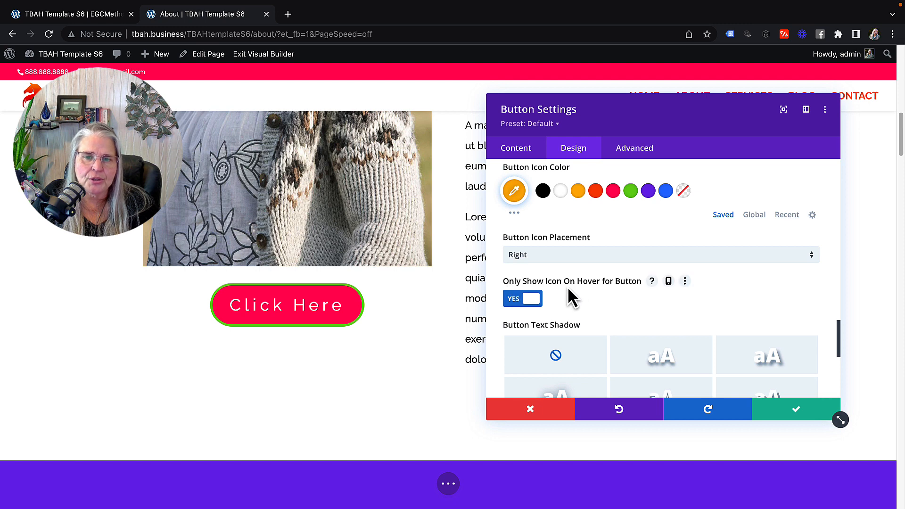
left_click(527, 302)
left_click(530, 306)
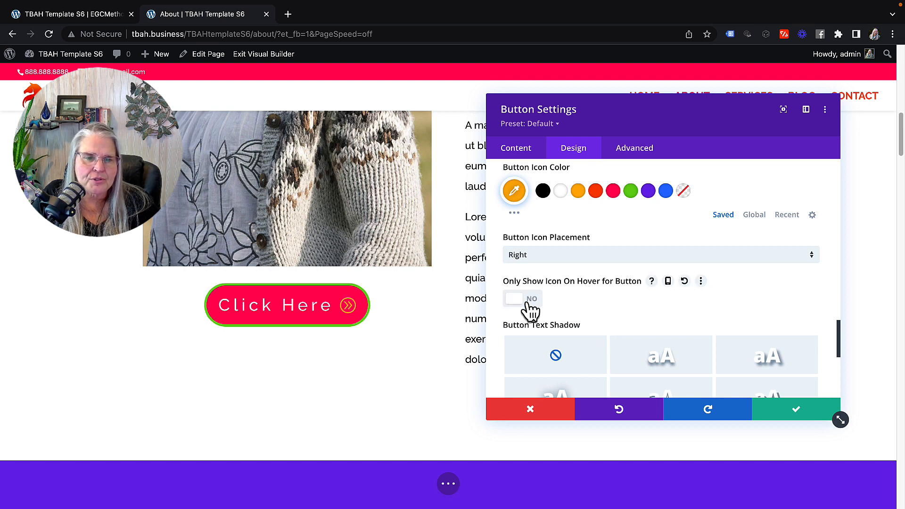
Set the button's icon to show only on hover again.
left_click(521, 305)
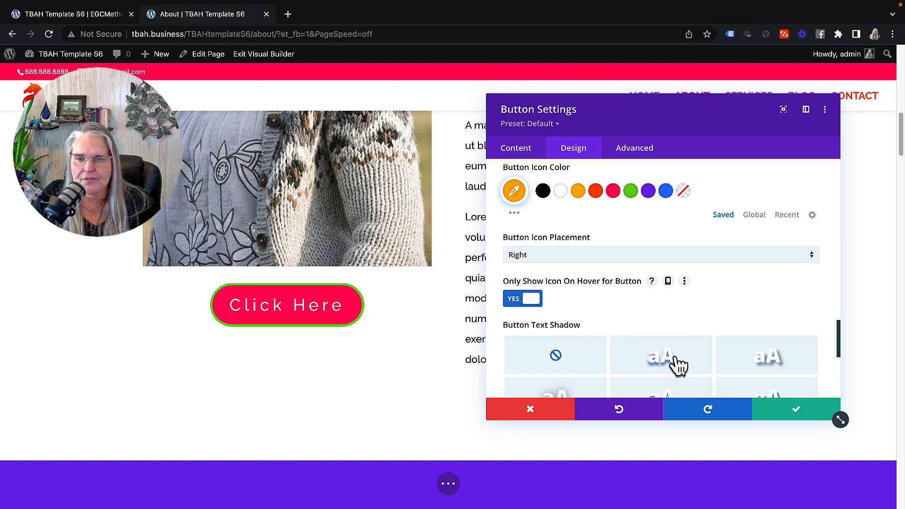
Try the hard-edged downward text shadow preset on the button text and return it to no shadow.
scroll(678, 363, "down", 1)
scroll(679, 363, "down", 3)
left_click(656, 304)
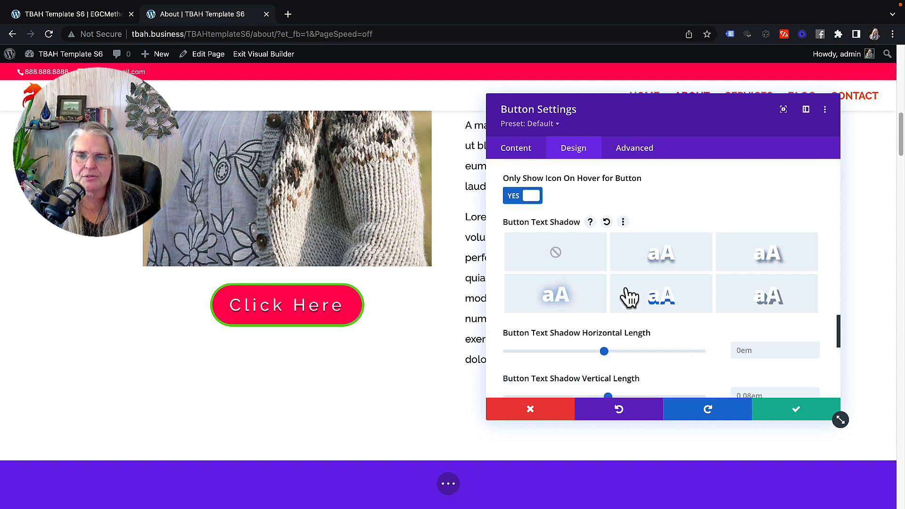
left_click(533, 239)
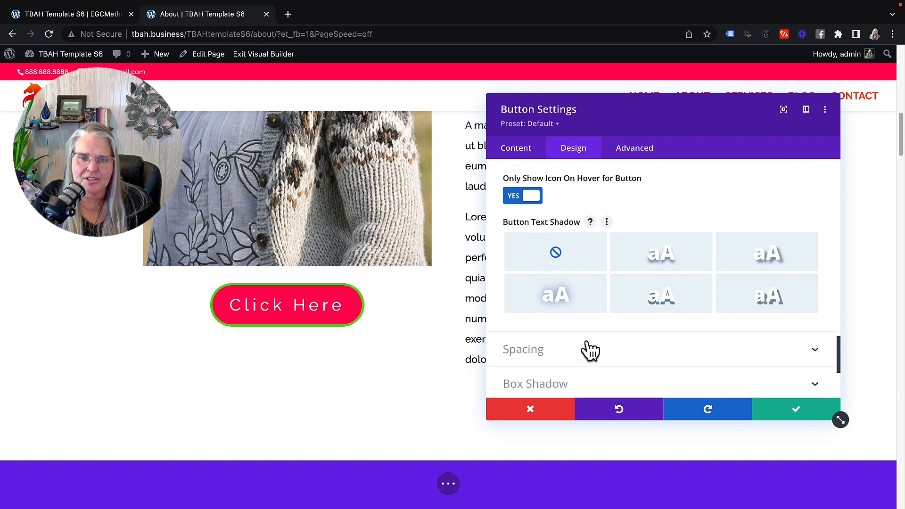
Try the solid lower-right box shadow preset on the button and return it to no shadow.
scroll(514, 398, "down", 2)
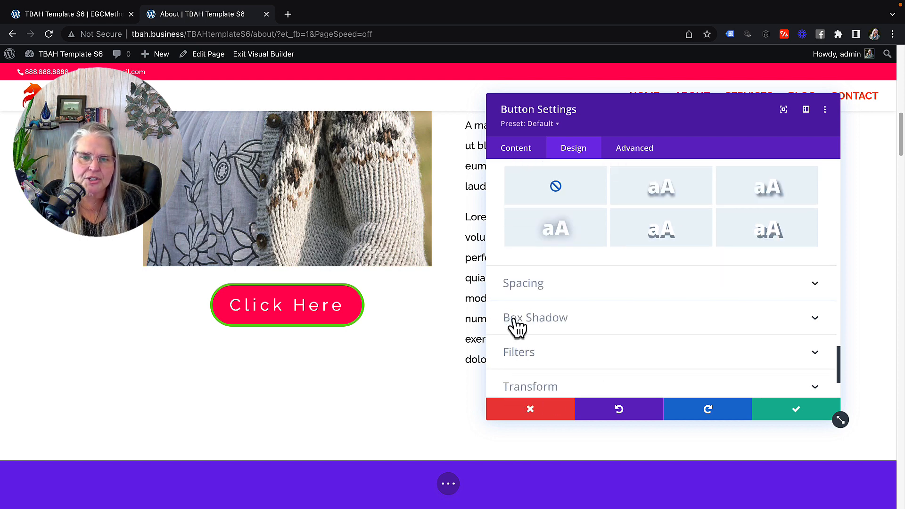
left_click(516, 327)
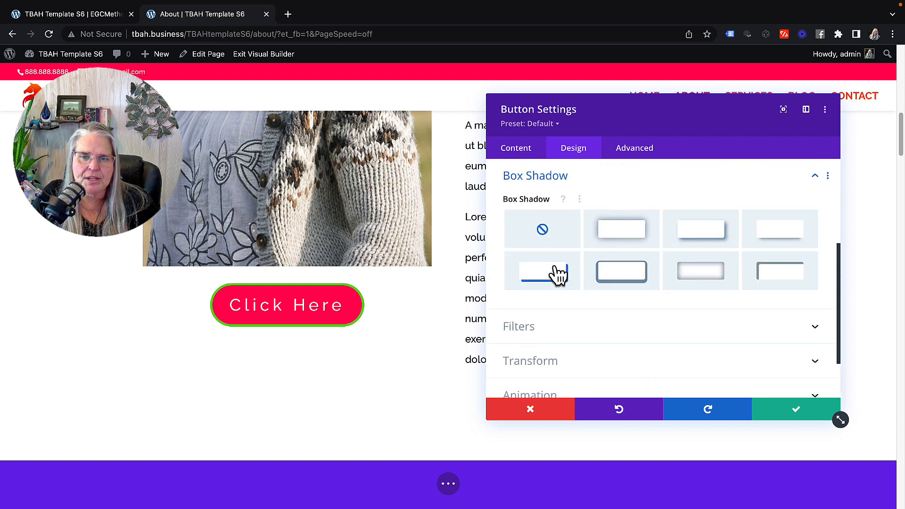
left_click(558, 274)
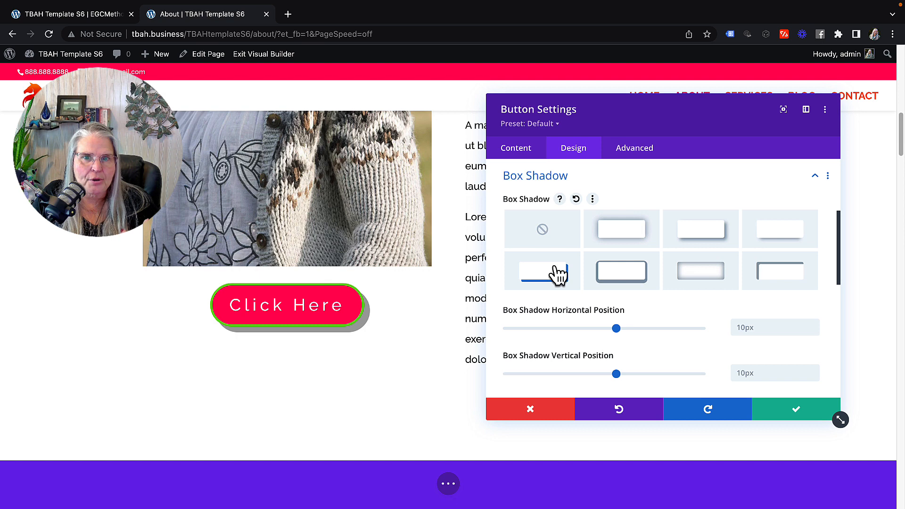
left_click(545, 241)
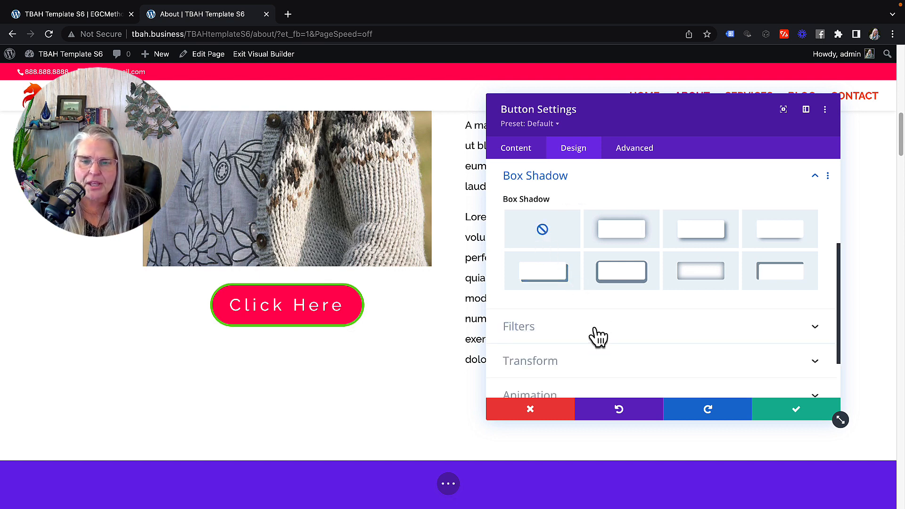
Set the button's animation style to Fold.
scroll(596, 339, "down", 2)
left_click(550, 333)
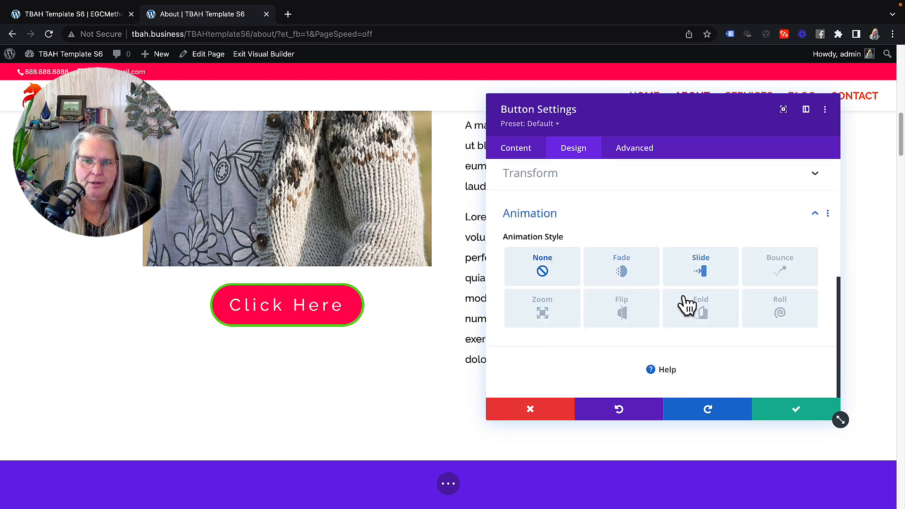
left_click(681, 315)
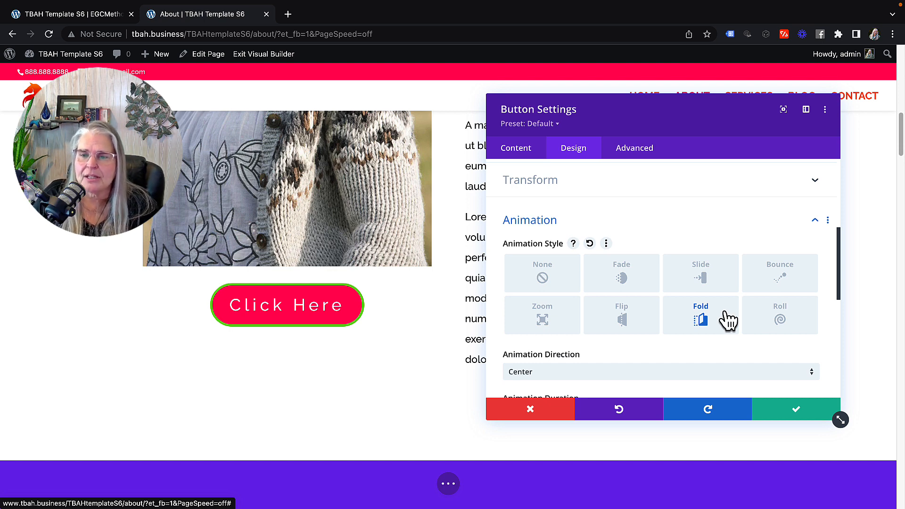
Enable hover options for the button background and set its hover color to the saved purple.
scroll(728, 320, "up", 10)
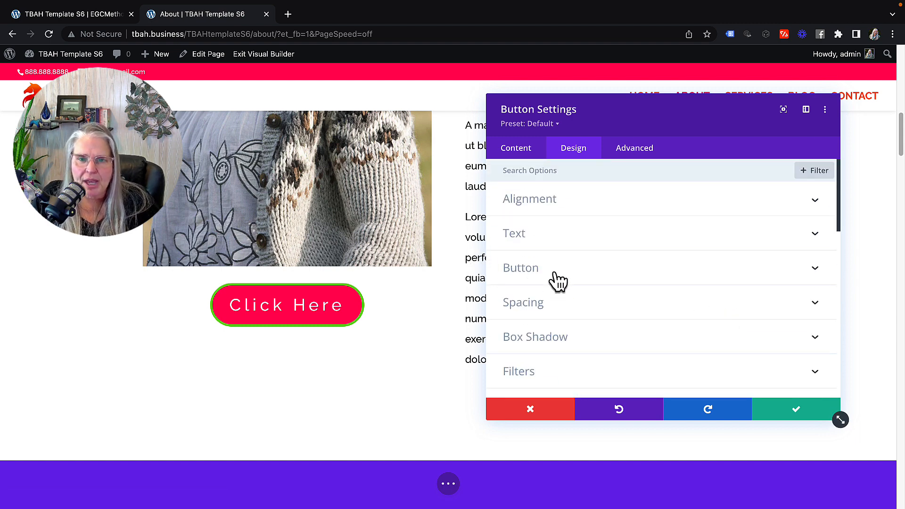
left_click(528, 264)
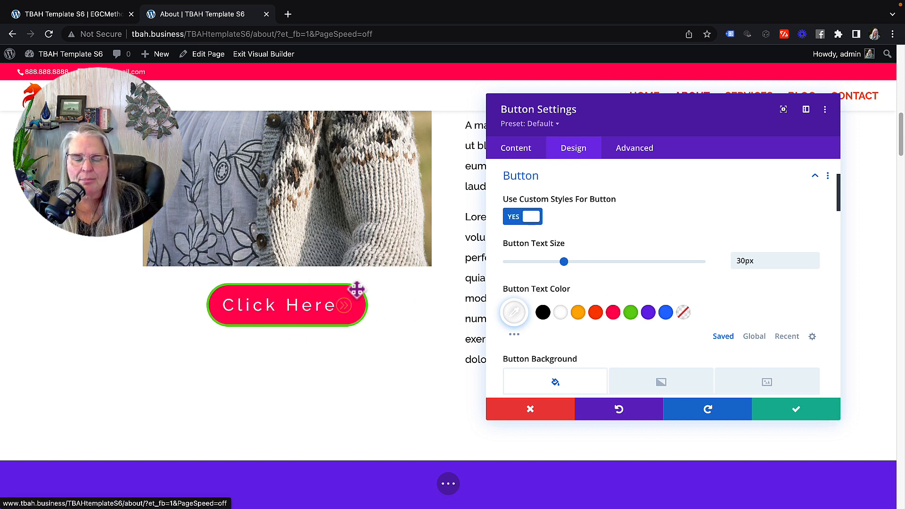
scroll(636, 297, "down", 5)
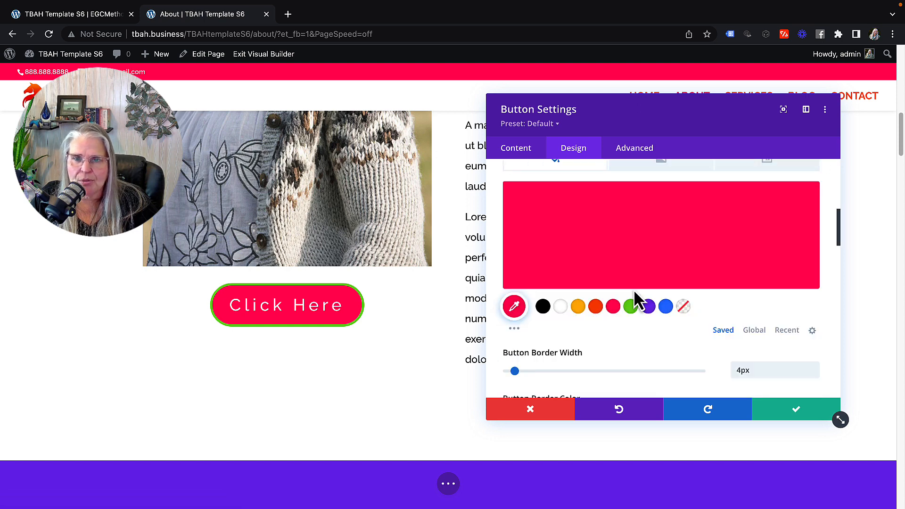
scroll(636, 297, "up", 2)
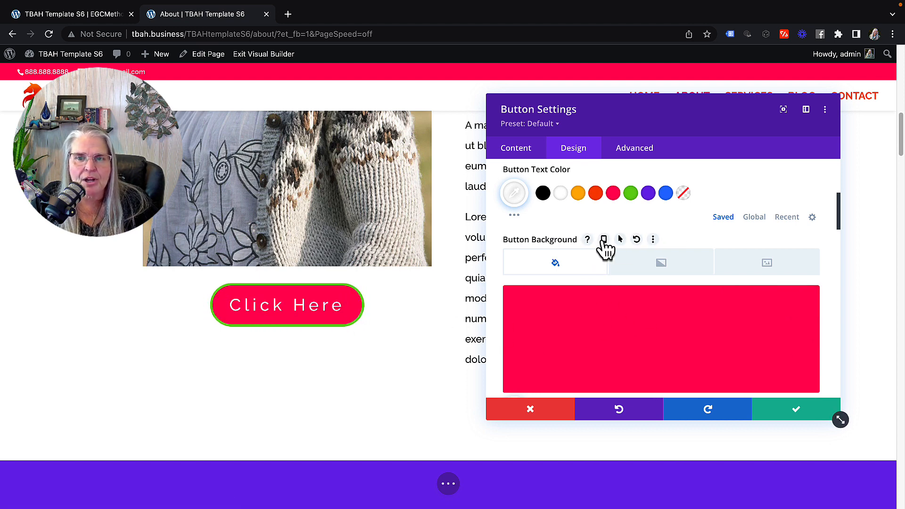
left_click(620, 239)
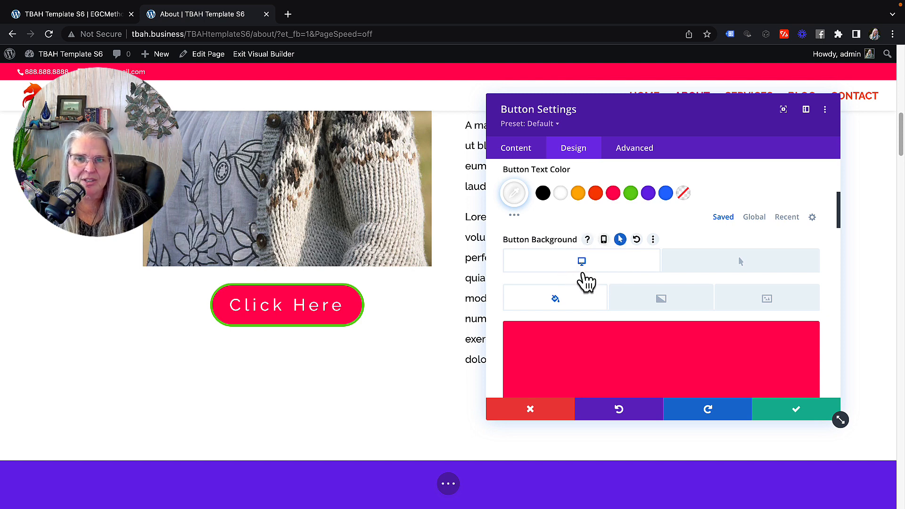
left_click(745, 271)
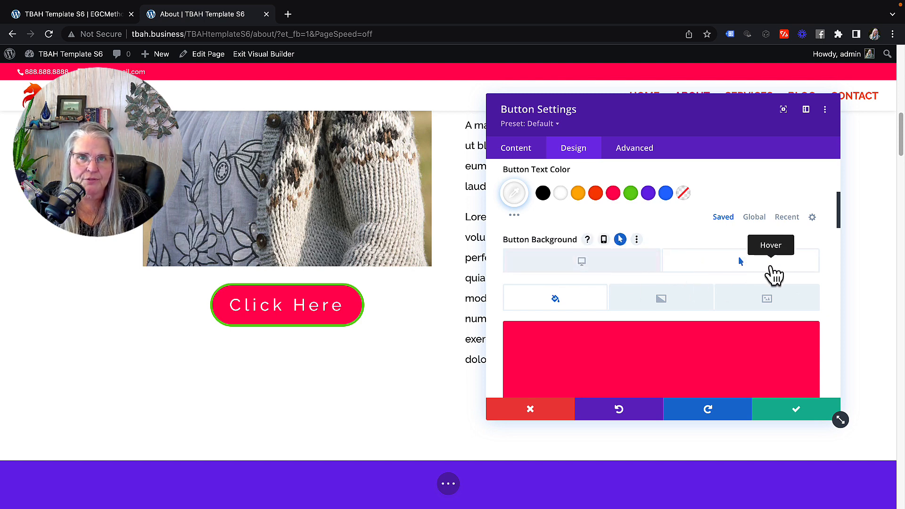
scroll(607, 363, "down", 5)
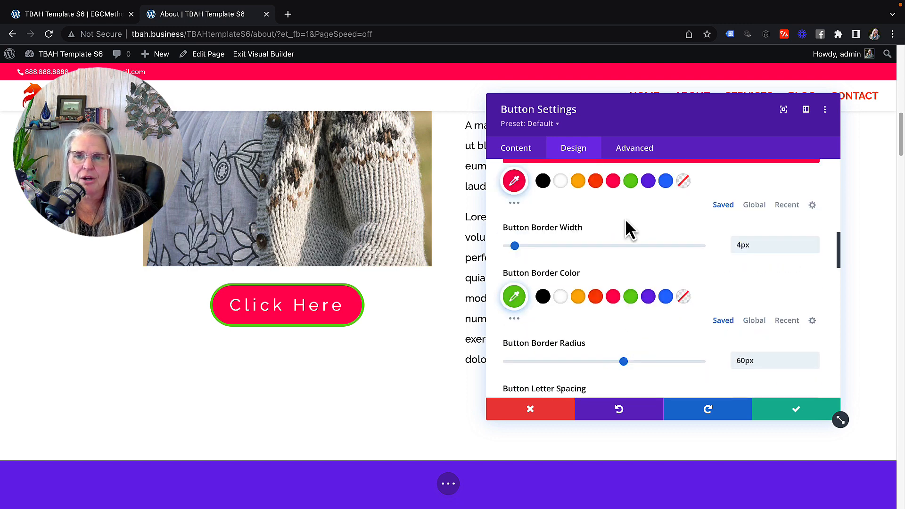
scroll(628, 231, "up", 5)
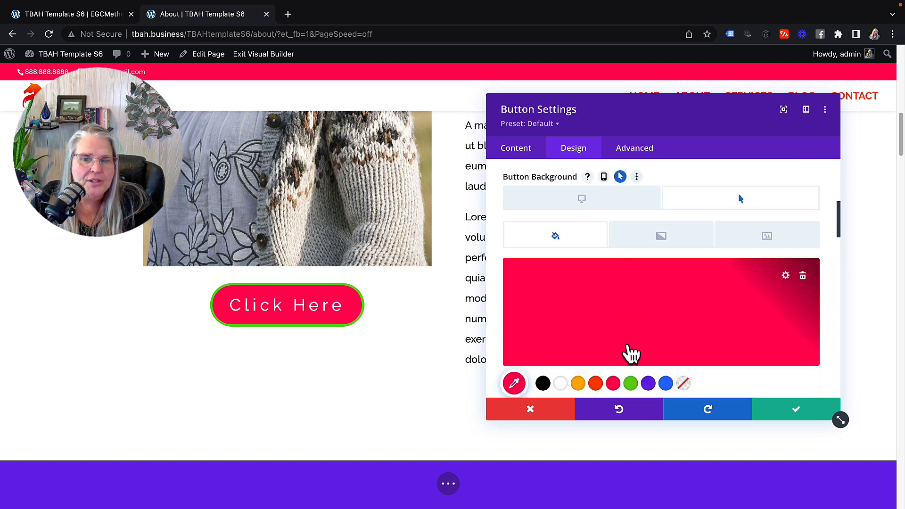
scroll(628, 354, "down", 1)
left_click(648, 370)
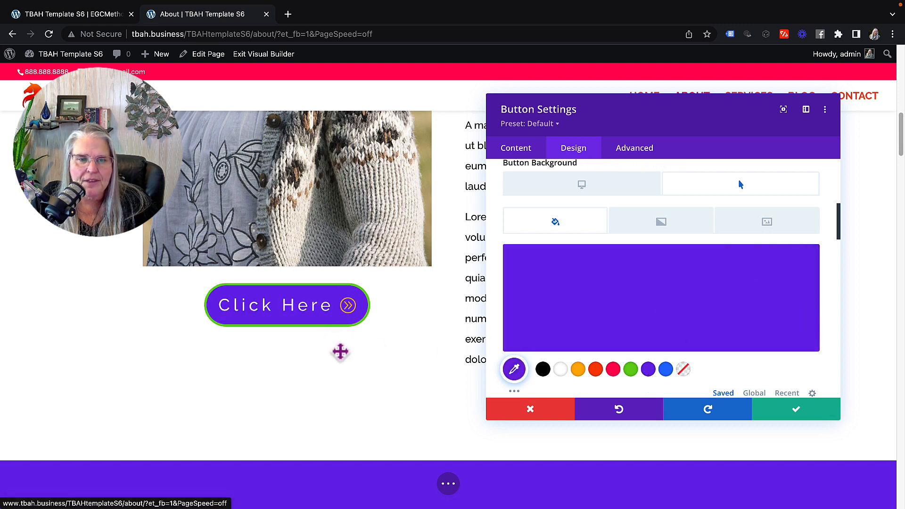
Compare the button's desktop and hover backgrounds and save the button settings.
scroll(730, 345, "up", 1)
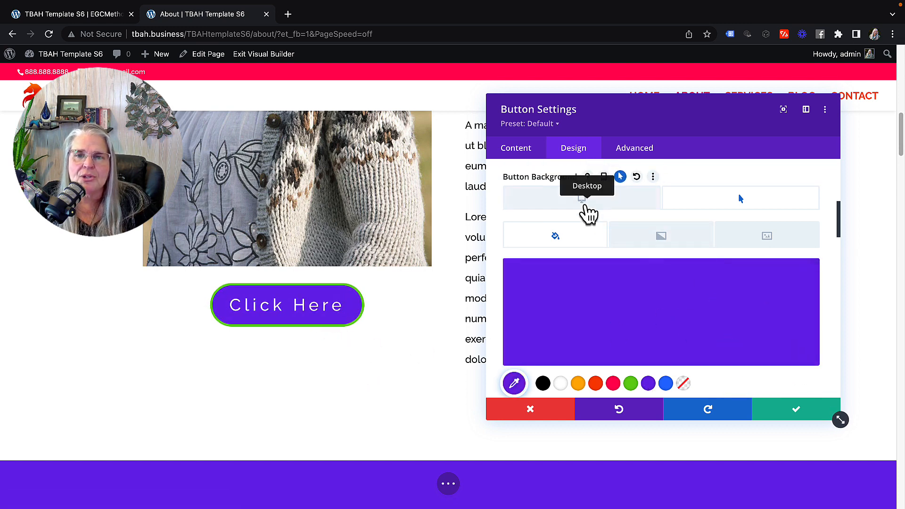
left_click(584, 207)
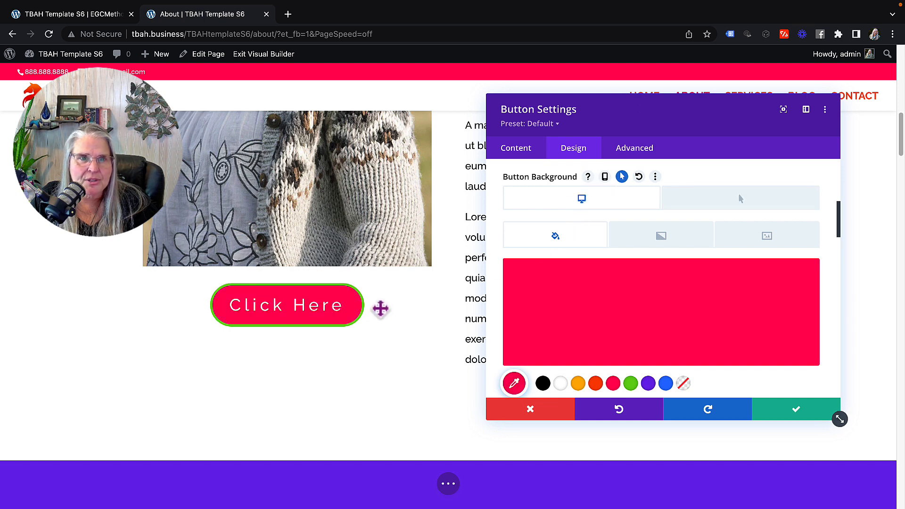
left_click(741, 207)
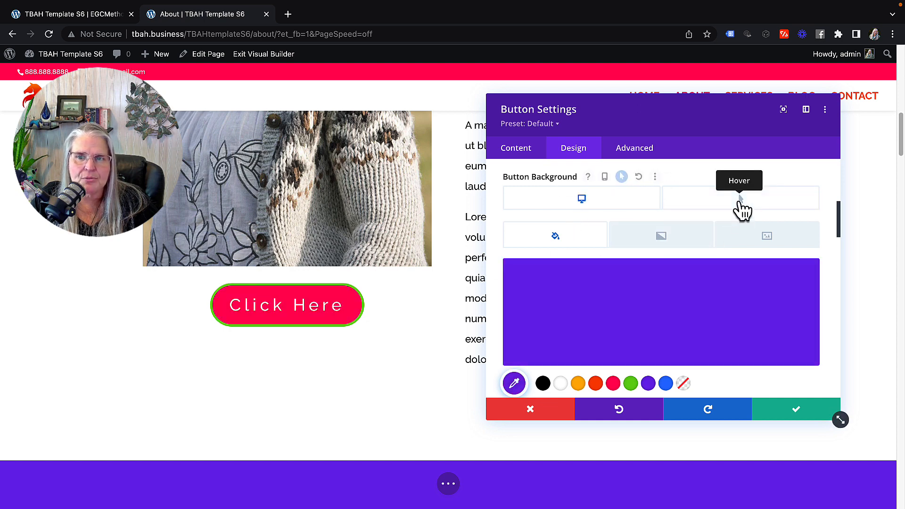
mouse_move(518, 274)
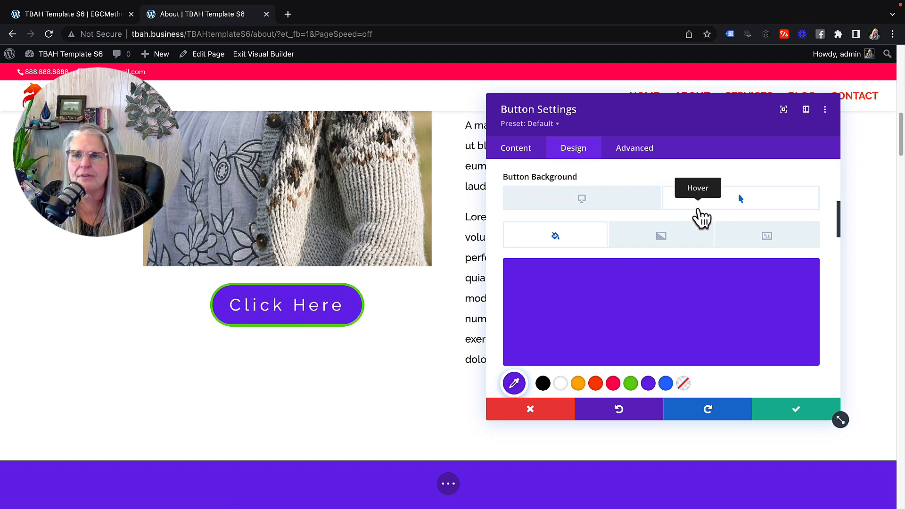
left_click(626, 212)
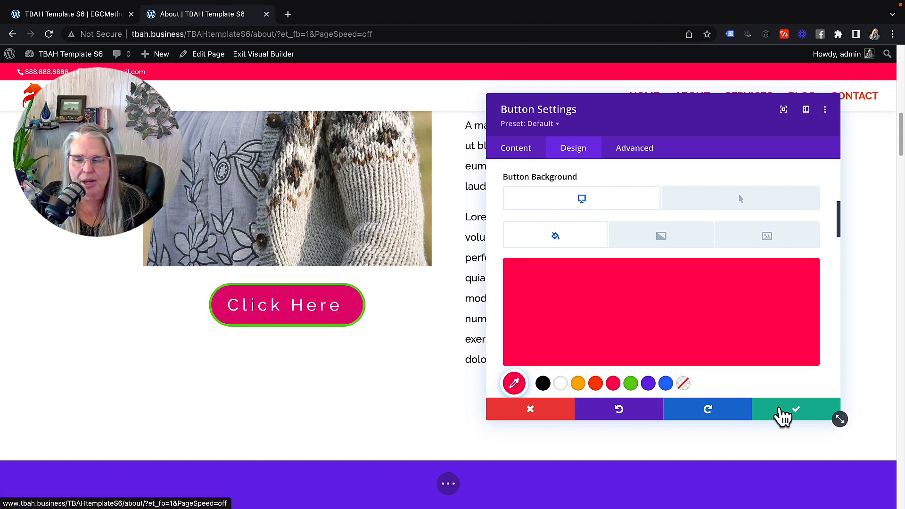
left_click(782, 415)
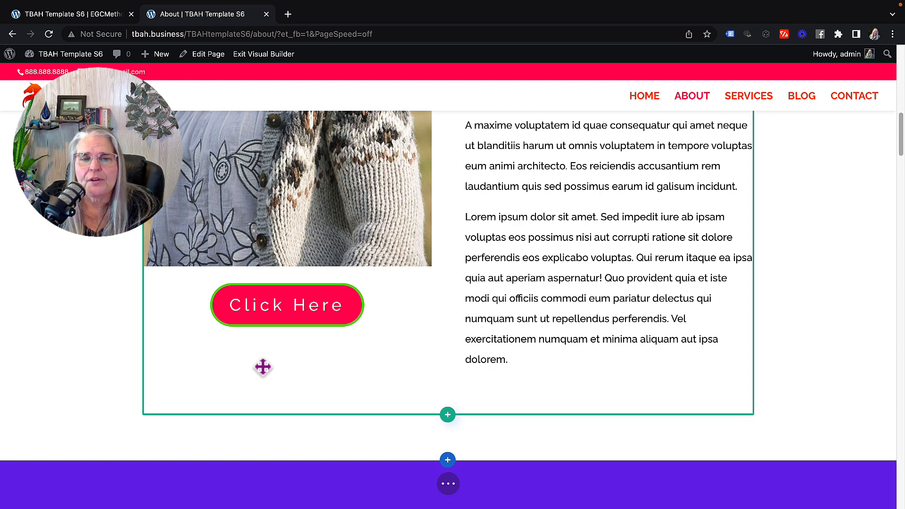
mouse_move(288, 319)
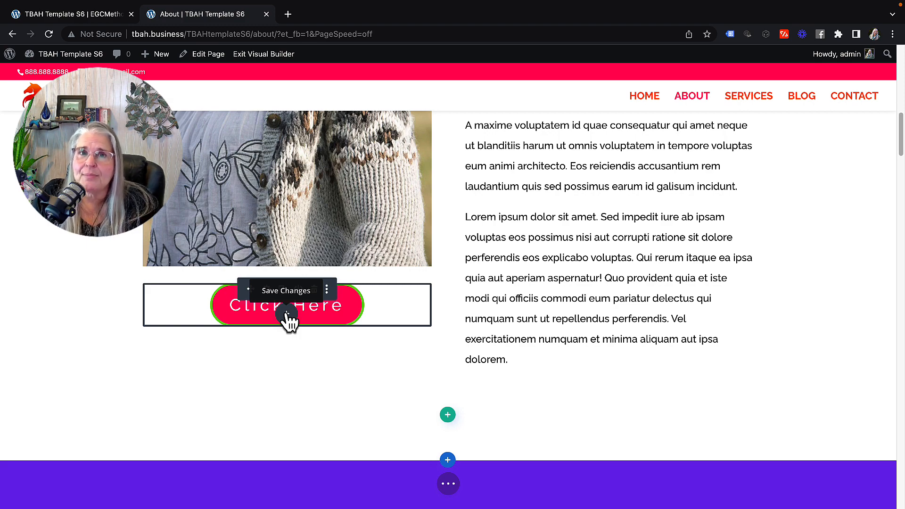
scroll(561, 364, "up", 15)
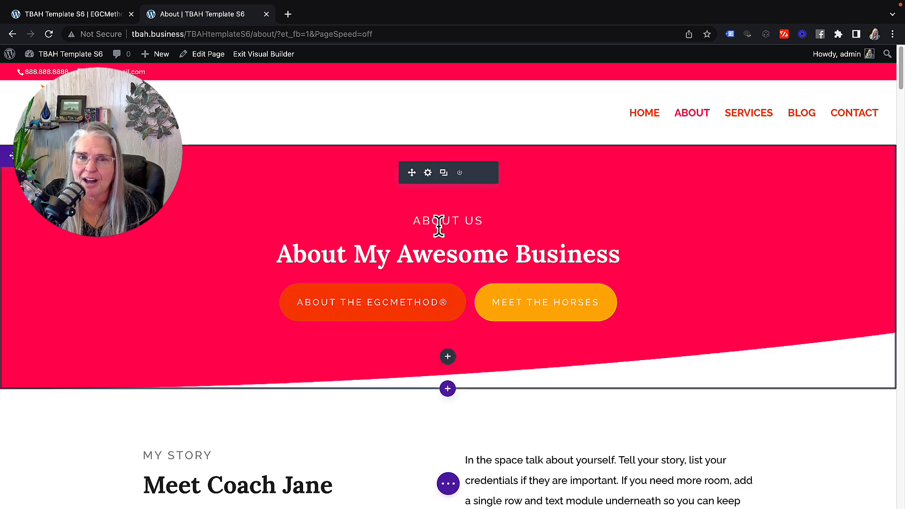
scroll(439, 269, "down", 15)
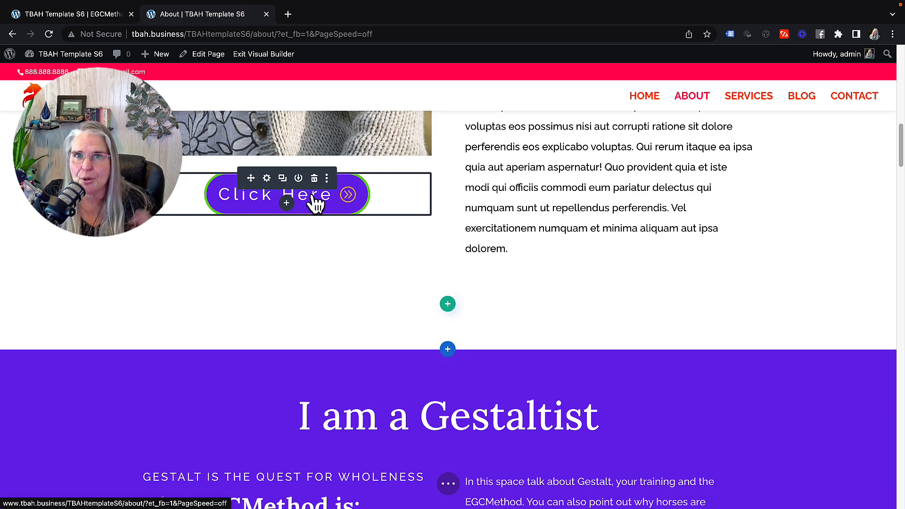
scroll(316, 203, "up", 15)
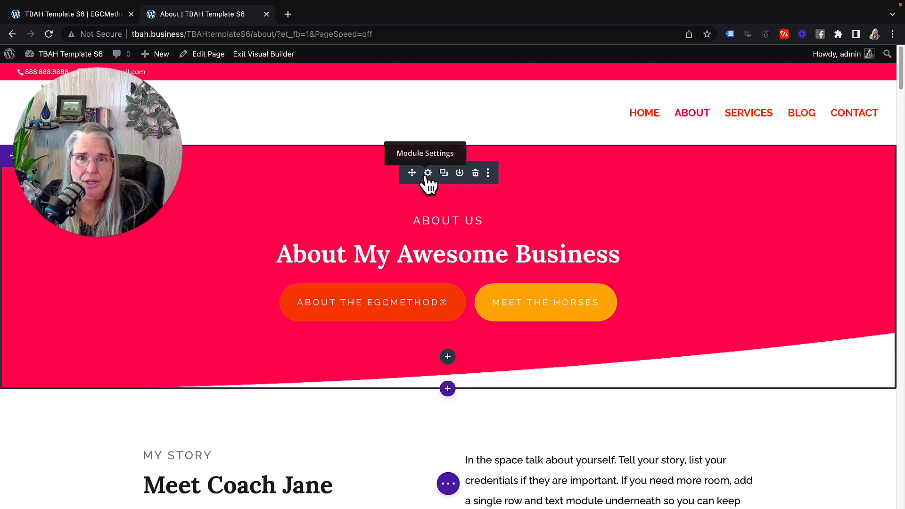
Copy the module styles of the green "Learn About the EGCMethod® Study and Its Results" button.
scroll(431, 327, "down", 4)
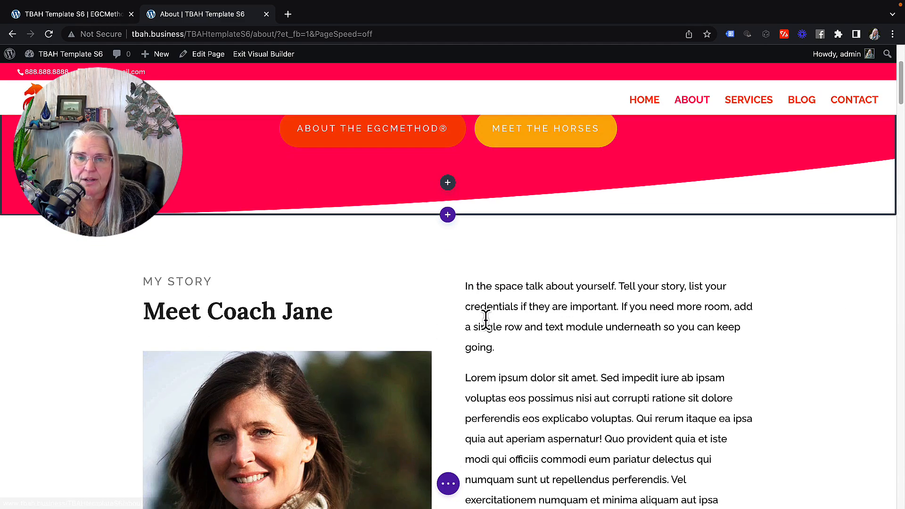
scroll(485, 320, "down", 20)
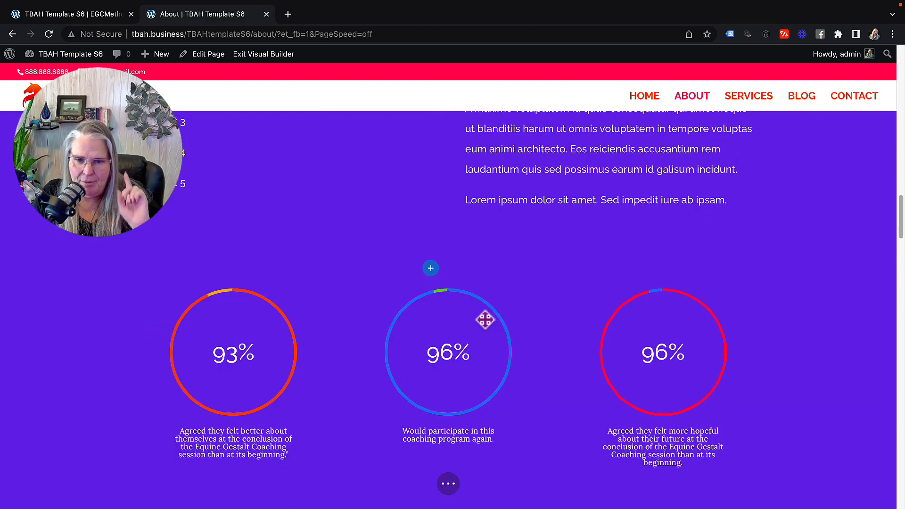
scroll(485, 321, "down", 5)
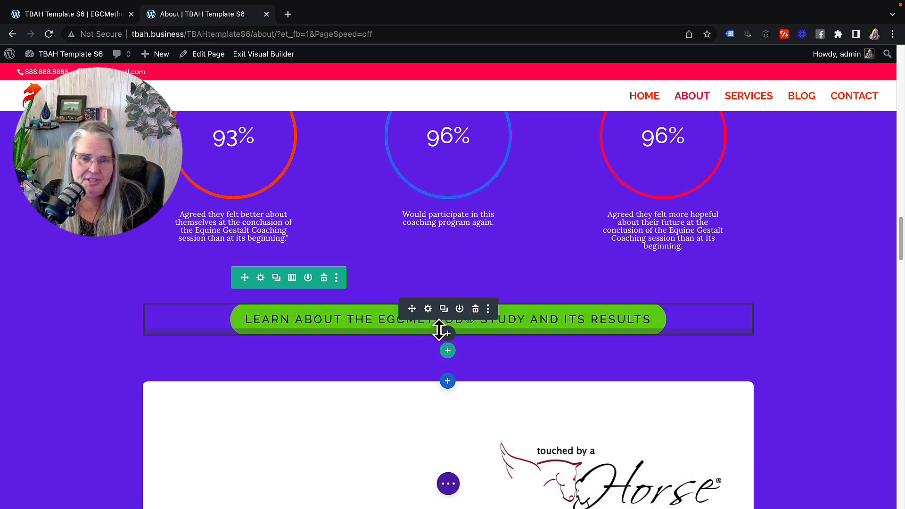
left_click(487, 310)
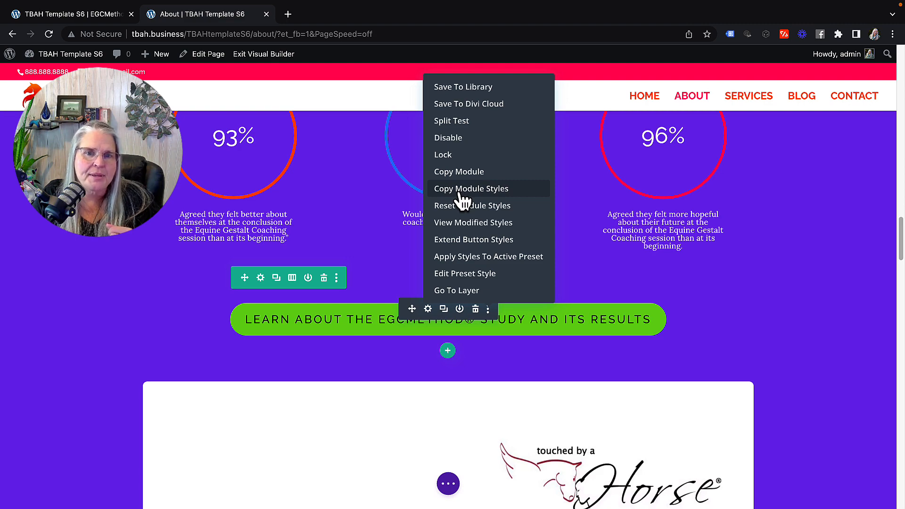
left_click(460, 188)
Paste the copied module styles onto the "Click Here" button below the portrait.
scroll(456, 333, "up", 10)
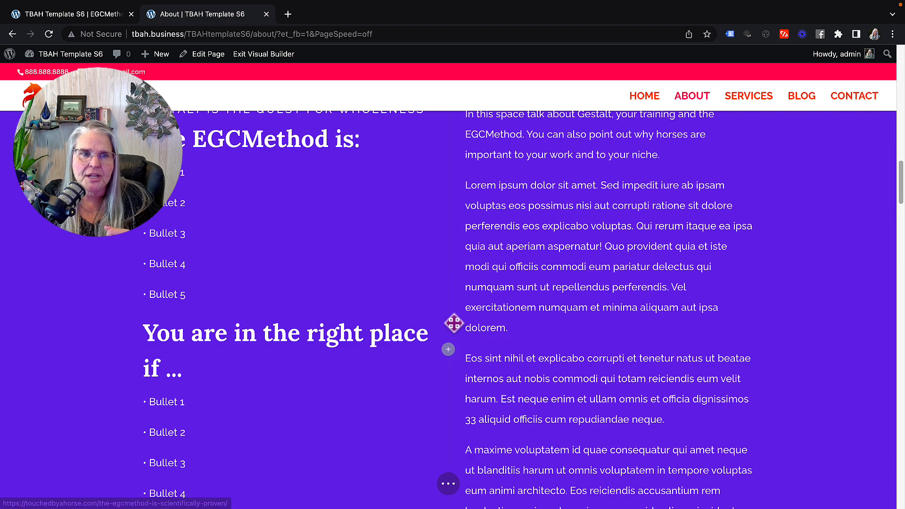
scroll(454, 322, "up", 8)
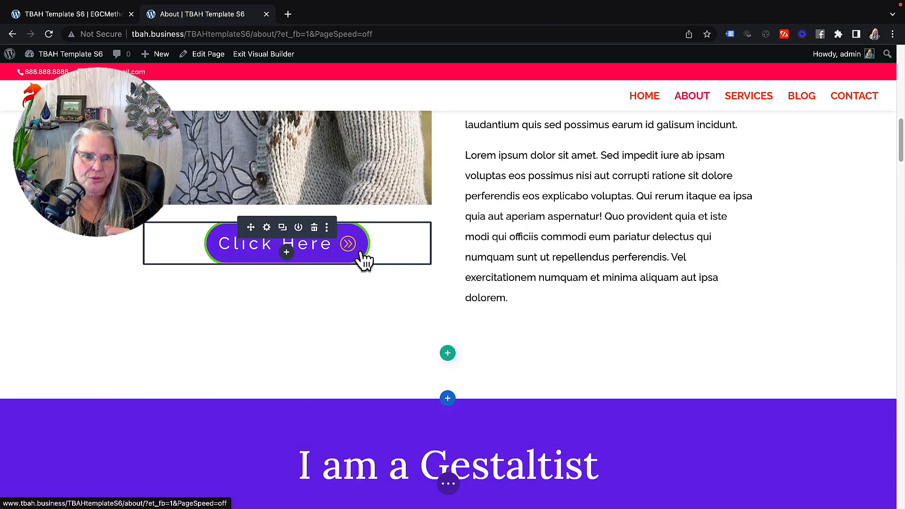
left_click(327, 228)
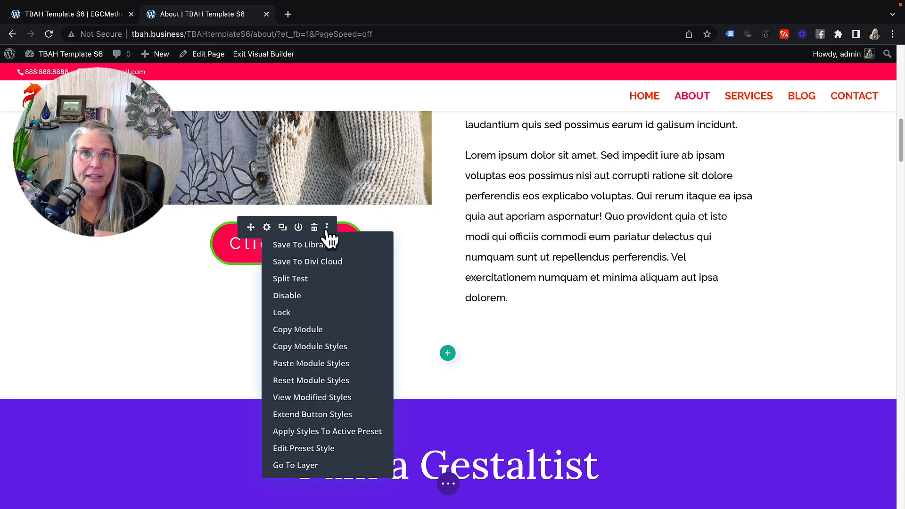
left_click(286, 366)
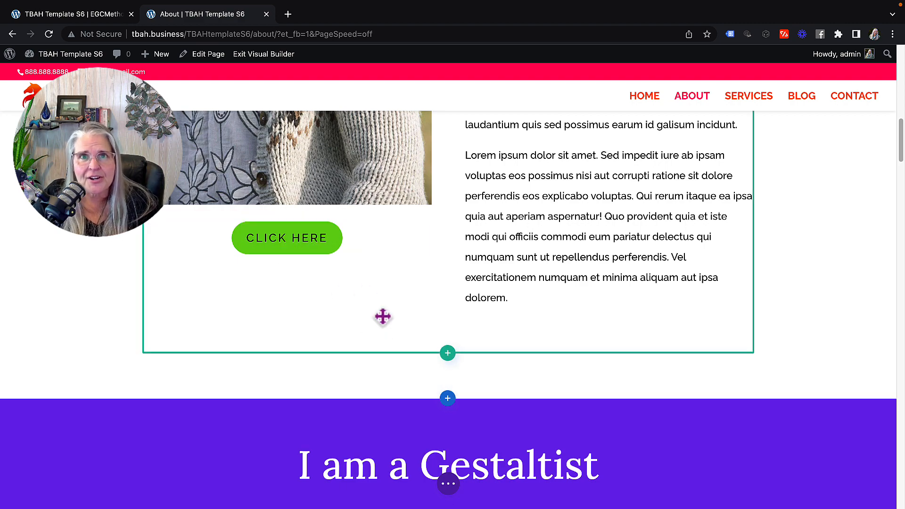
Copy the whole green "Learn About the EGCMethod® Study and Its Results" button module.
scroll(383, 317, "down", 15)
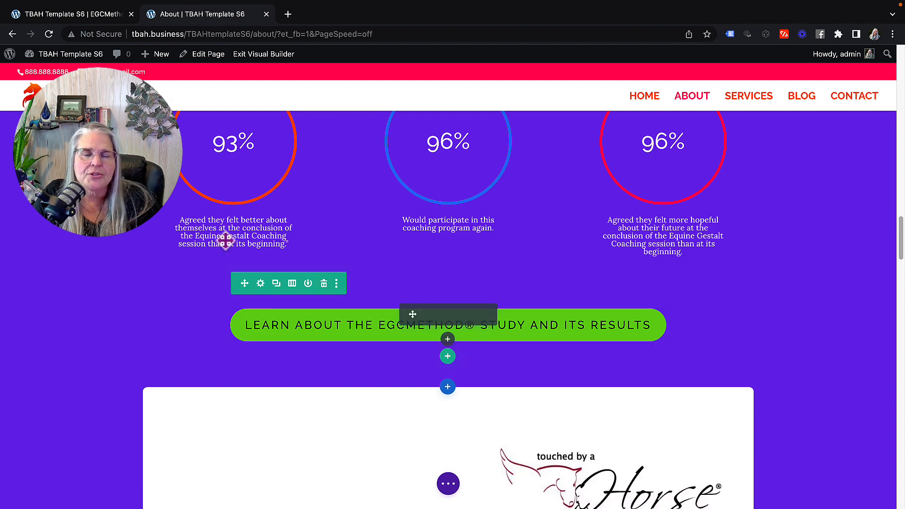
scroll(226, 240, "up", 10)
scroll(226, 240, "up", 5)
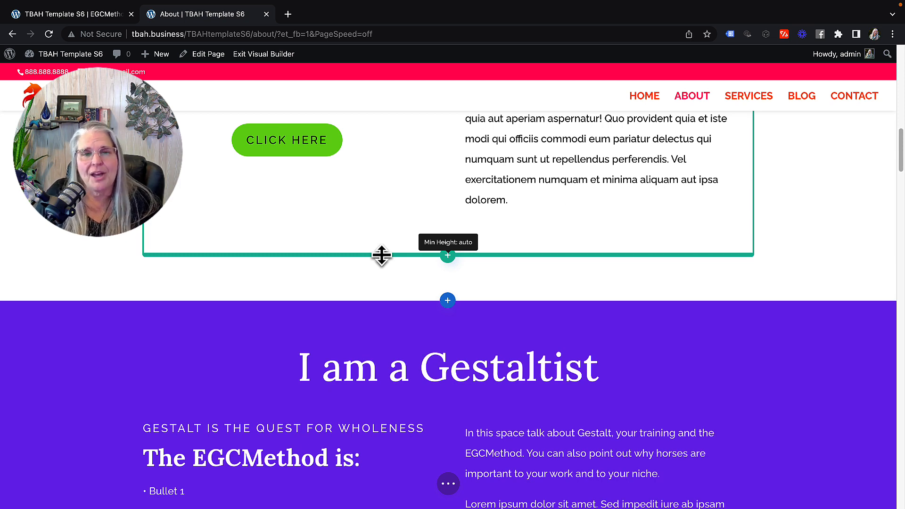
scroll(452, 452, "down", 15)
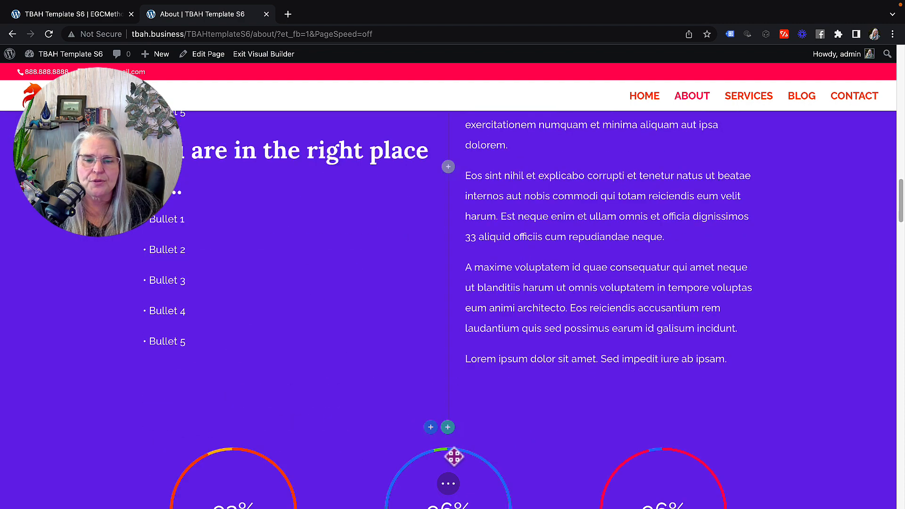
scroll(453, 456, "down", 2)
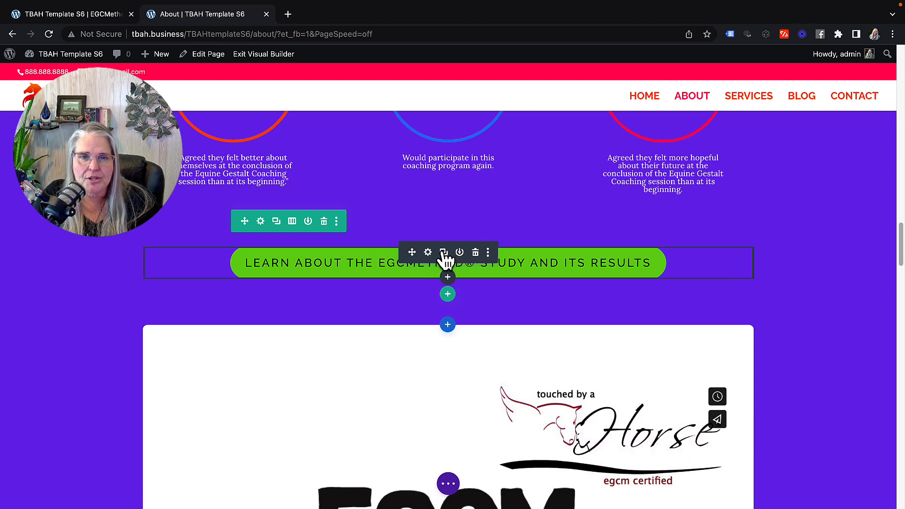
left_click(488, 253)
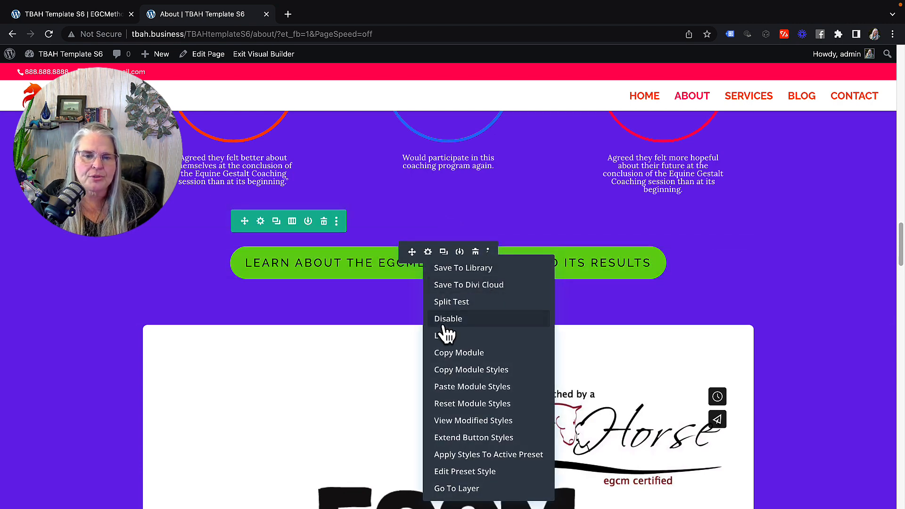
left_click(442, 358)
Paste the copied button module directly below the "Click Here" button under the portrait.
scroll(354, 370, "up", 10)
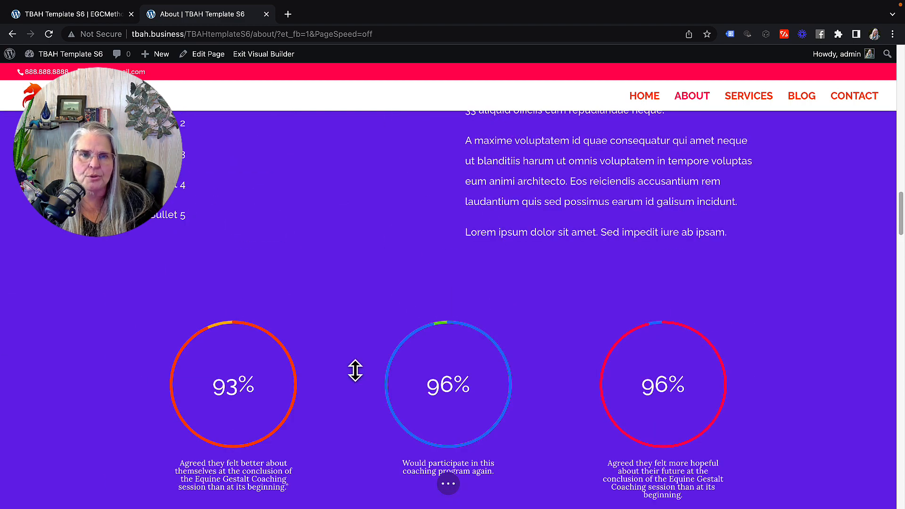
scroll(355, 370, "up", 7)
scroll(354, 370, "down", 7)
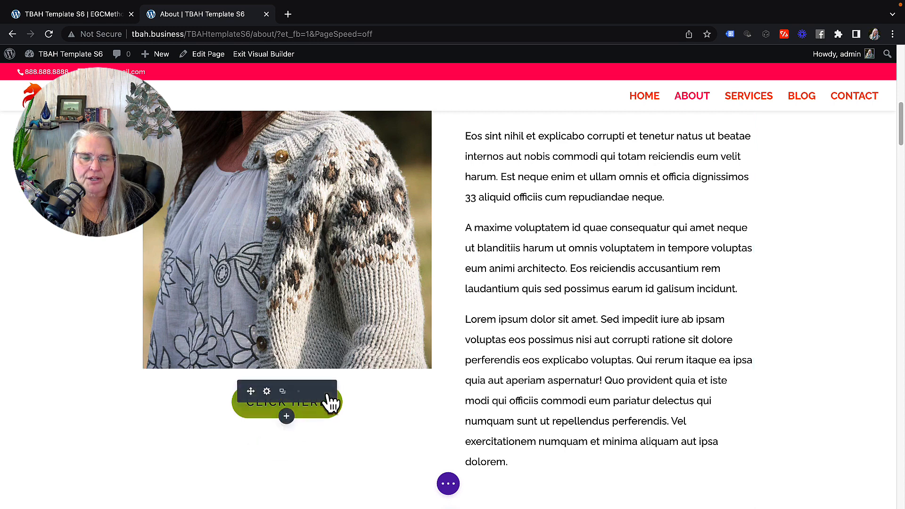
left_click(326, 392)
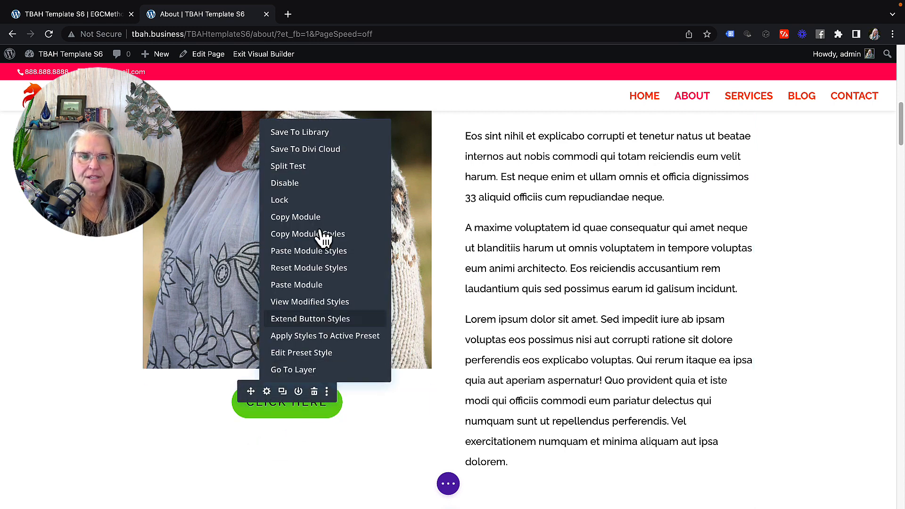
left_click(315, 288)
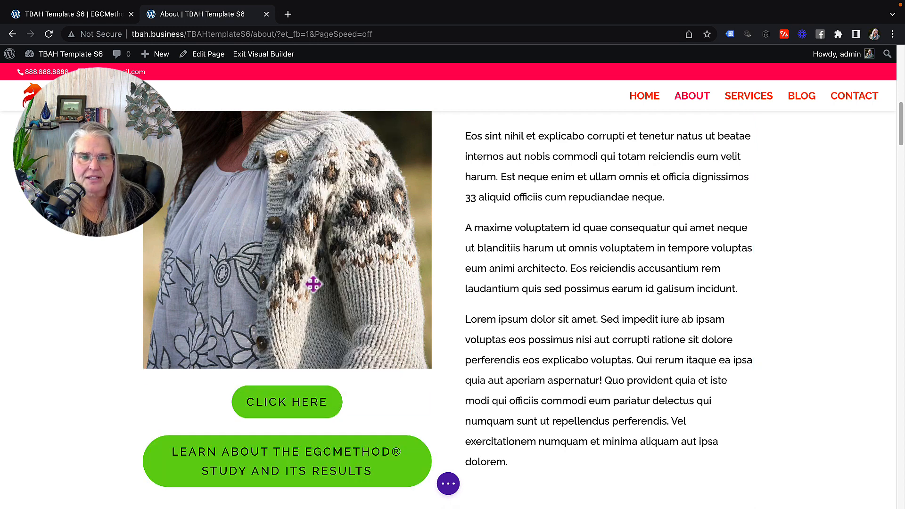